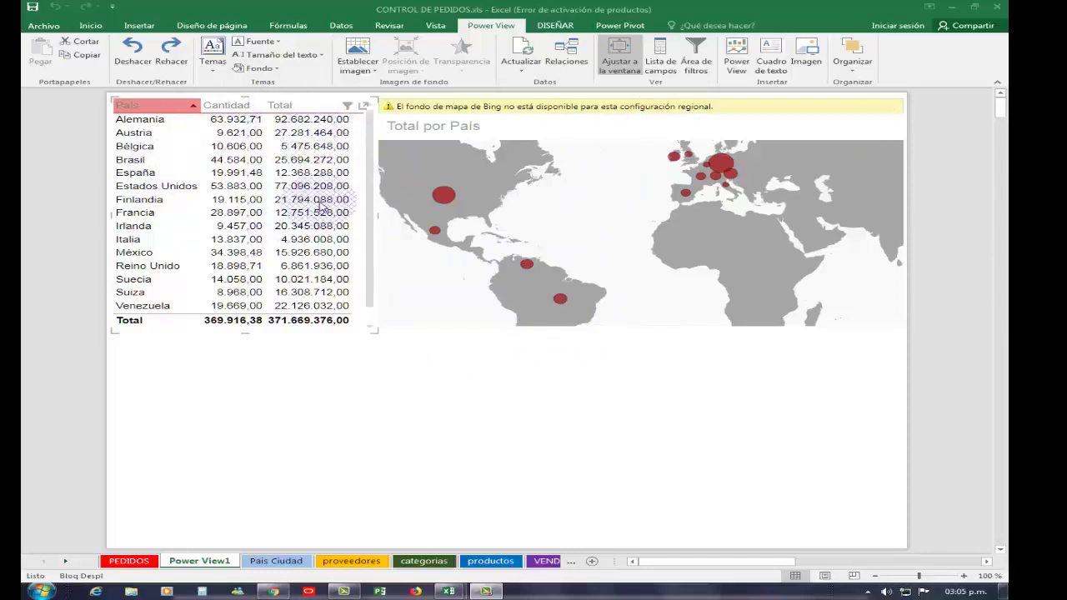
Sort the country table by Cantidad in ascending order and reduce its text size to 75%.
left_click(317, 200)
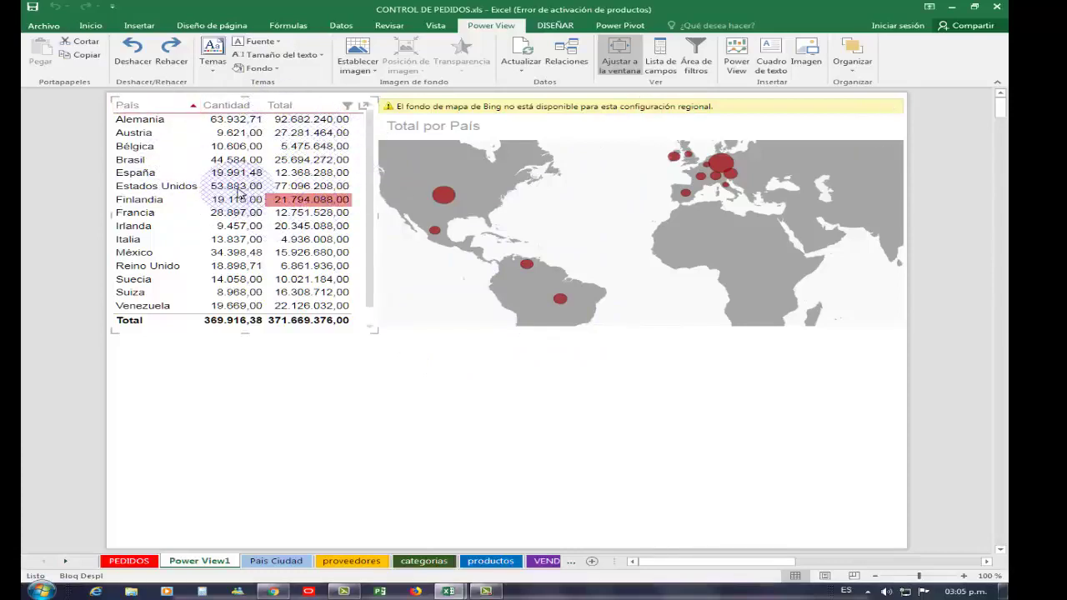
left_click(258, 104)
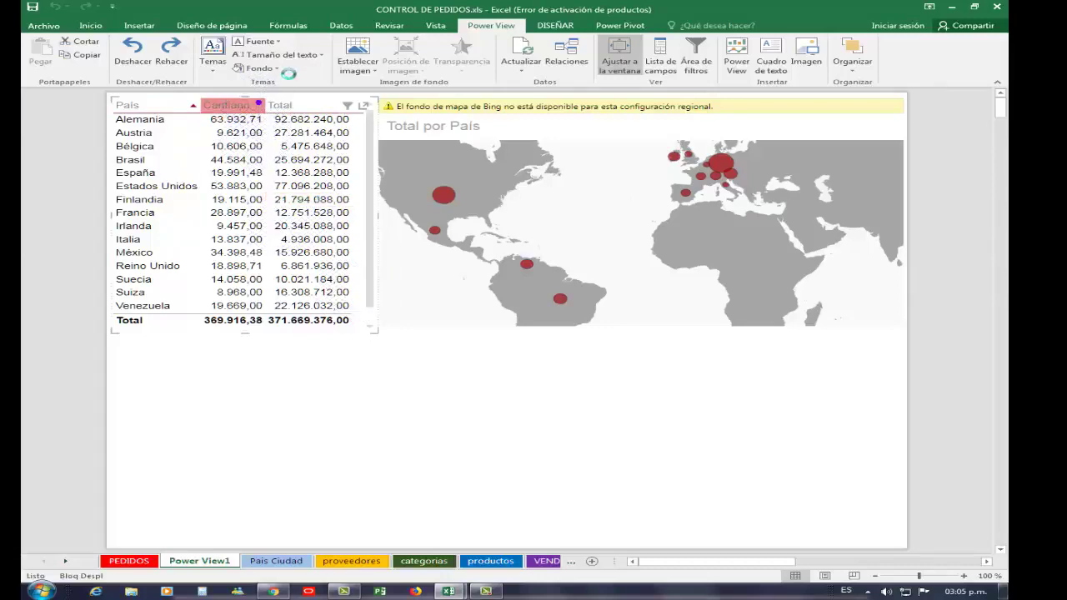
left_click(320, 55)
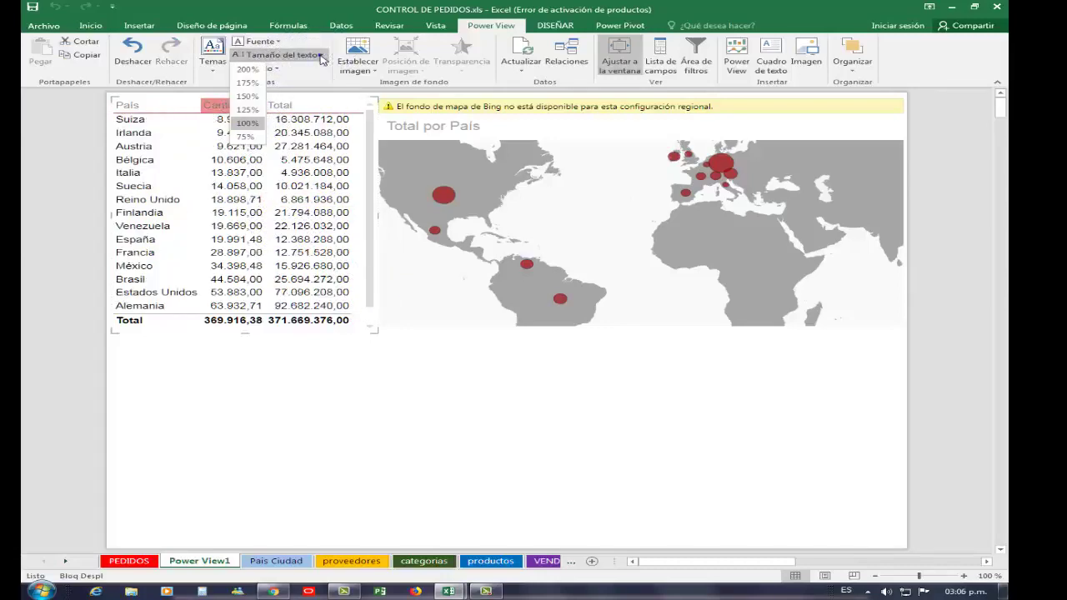
left_click(256, 148)
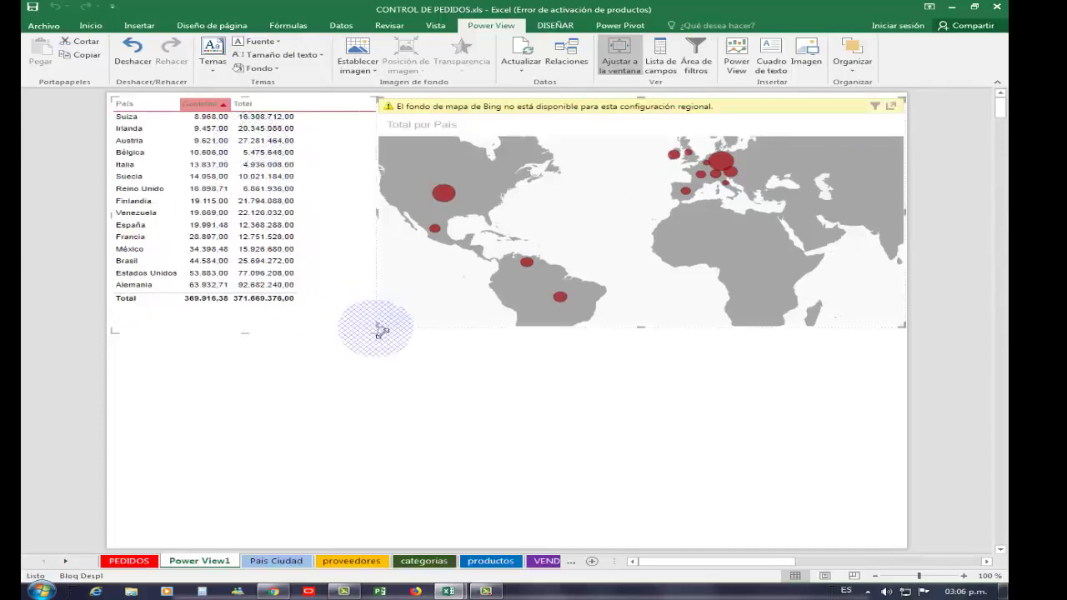
Shrink the country table's frame to fit its data and resize the map to extend to the table's edge.
left_click_drag(377, 333, 317, 317)
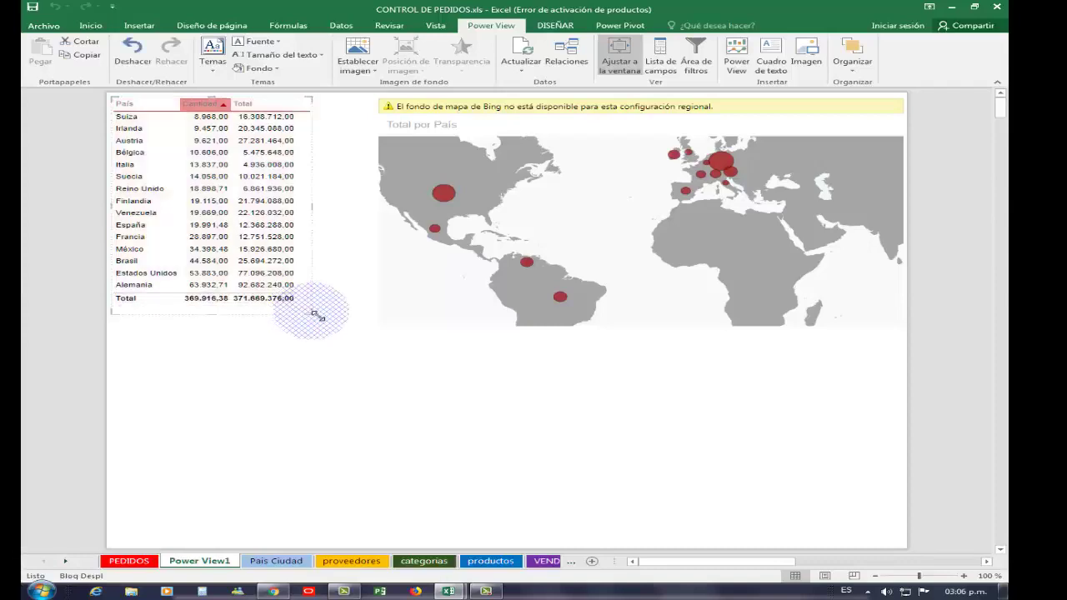
left_click(212, 320)
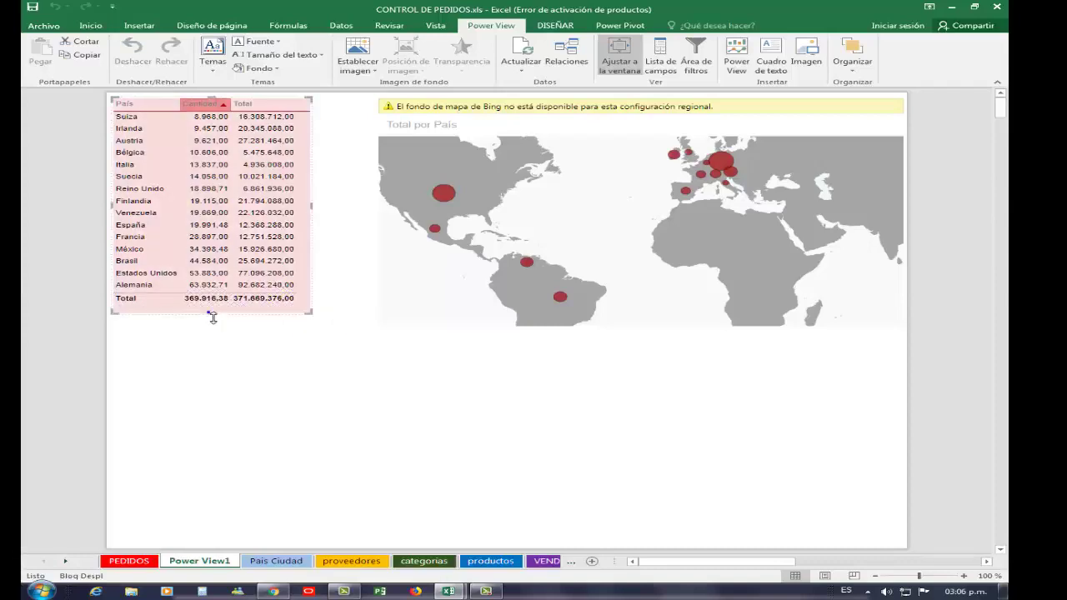
mouse_move(442, 191)
left_mouse_down()
mouse_move(379, 213)
mouse_move(325, 211)
mouse_move(638, 340)
mouse_move(615, 330)
mouse_move(609, 304)
mouse_move(604, 313)
left_mouse_up()
left_click(329, 201)
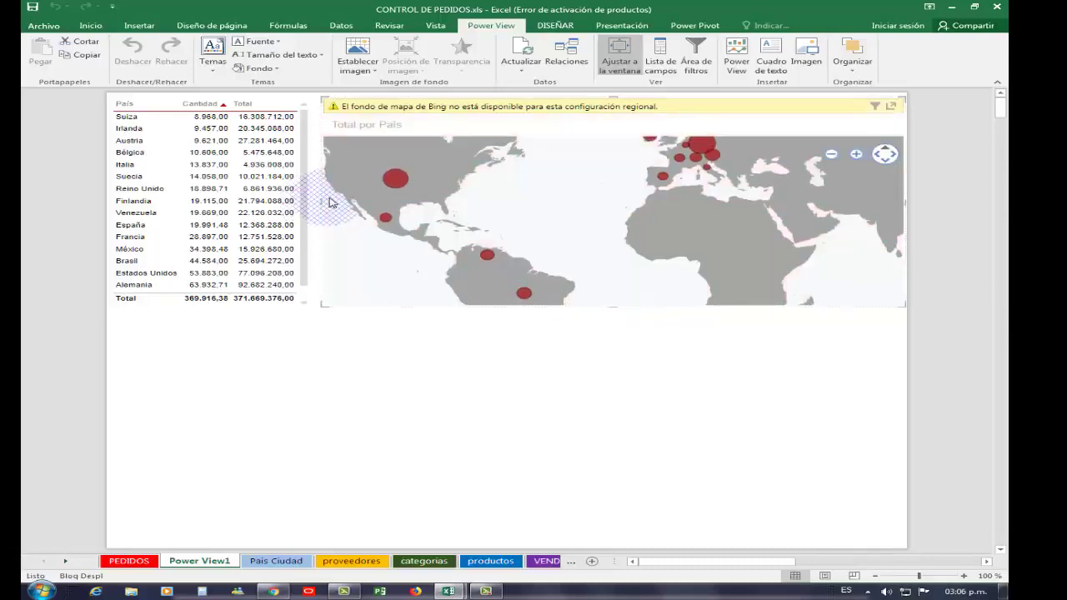
left_click_drag(330, 201, 317, 200)
left_click(511, 329)
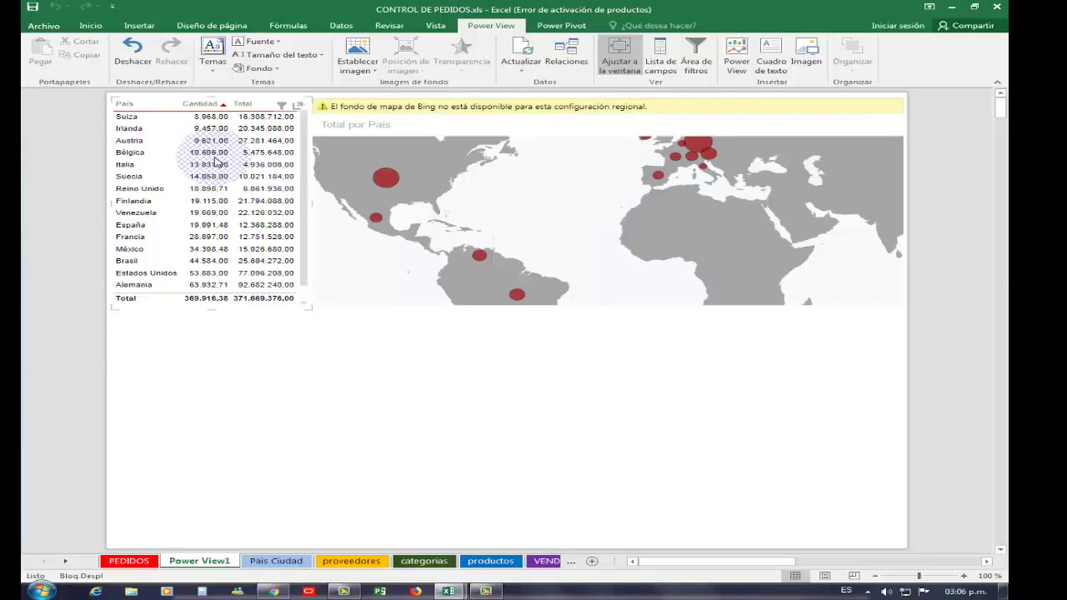
Display the field list and create a new table with Nombre Vendedor from Tabla6 in the blank area below the map.
left_click(329, 368)
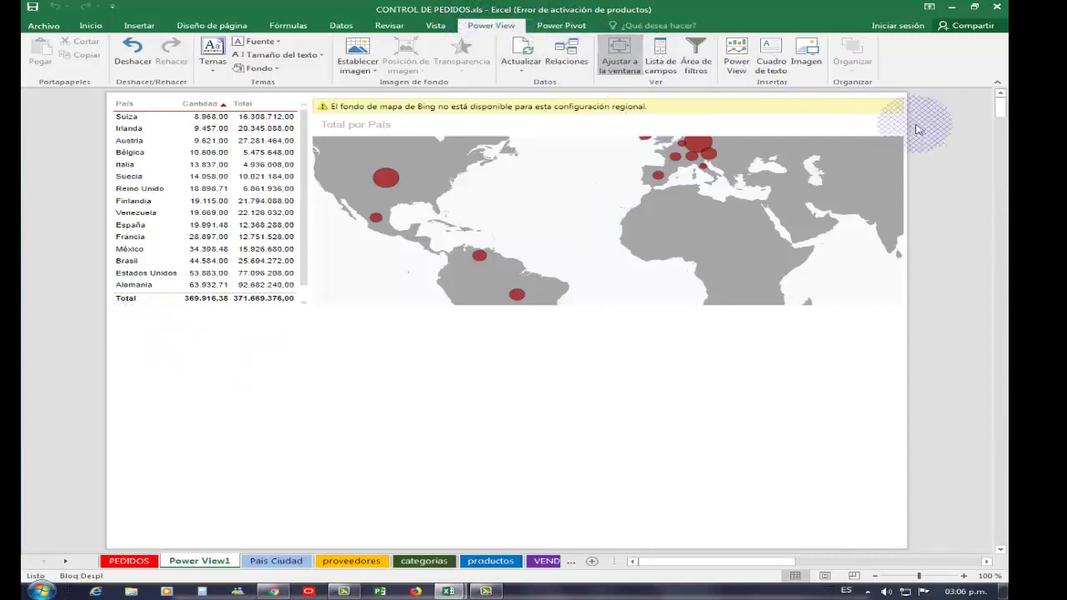
left_click(667, 49)
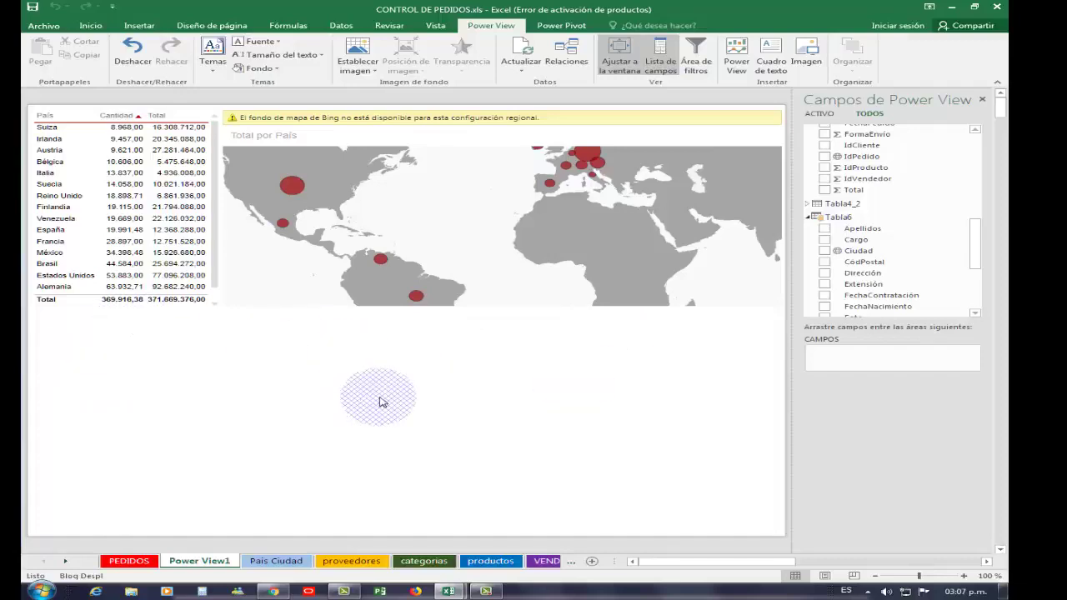
left_click_drag(975, 227, 974, 260)
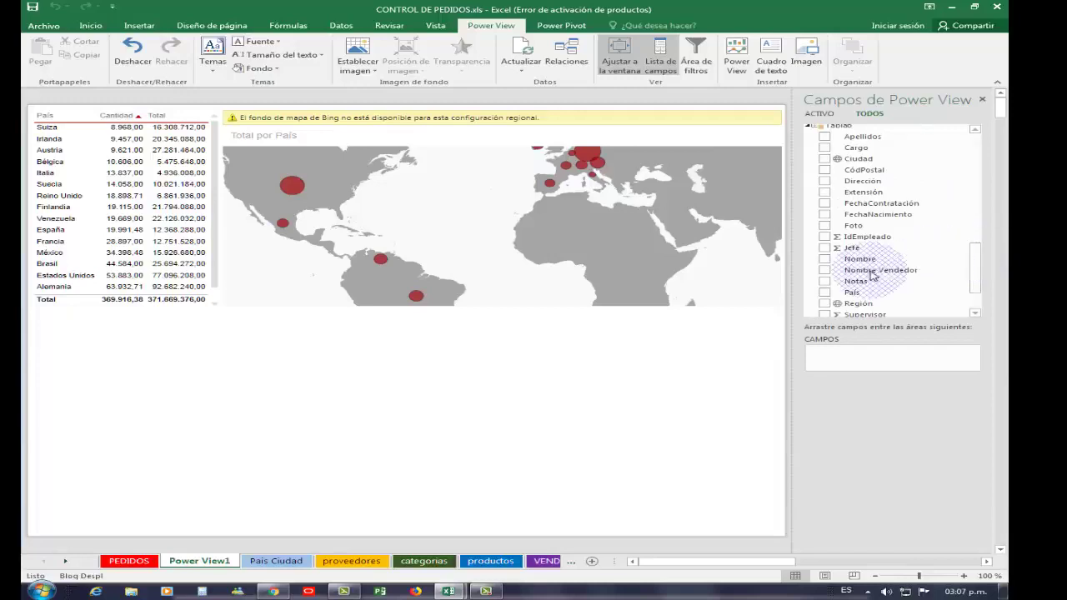
left_click(826, 270)
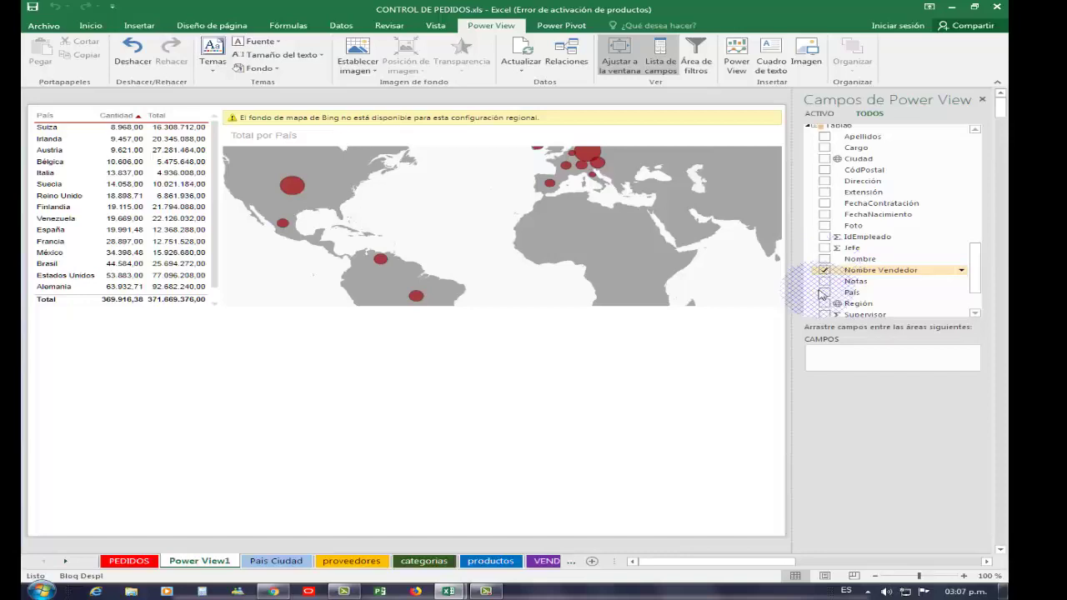
left_click(316, 329)
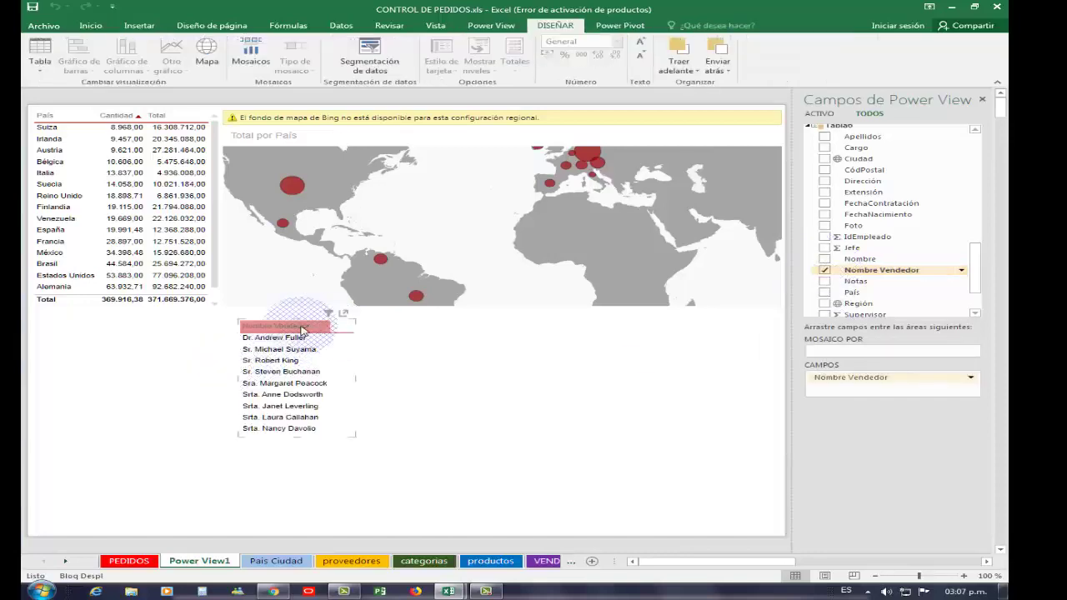
Enlarge the Nombre Vendedor list below the country table until all the seller rows fit.
left_click(334, 343)
left_click(304, 372)
left_click(271, 325)
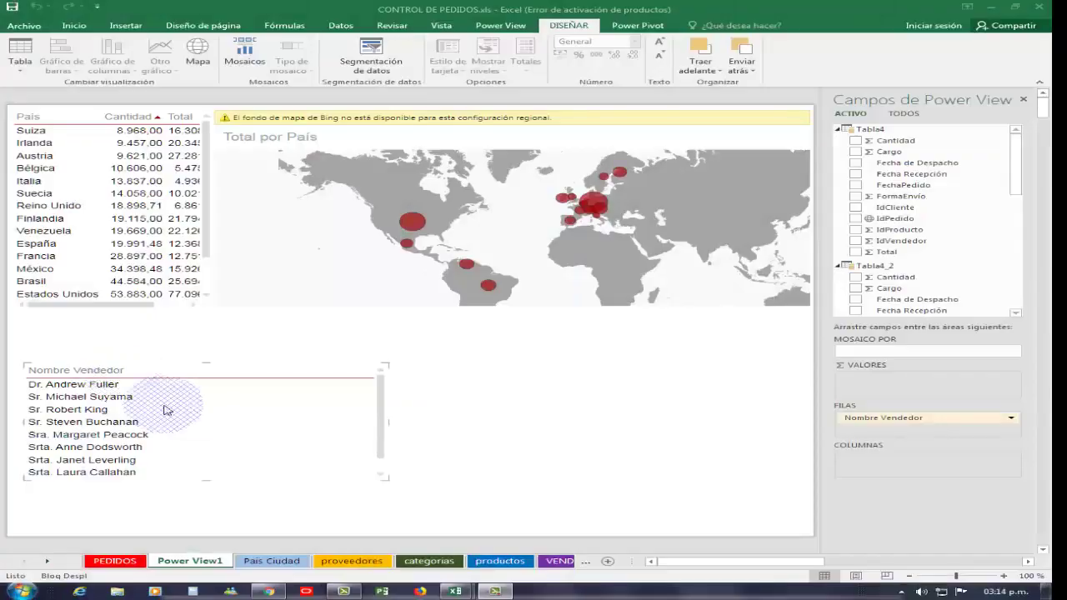
left_click(221, 487)
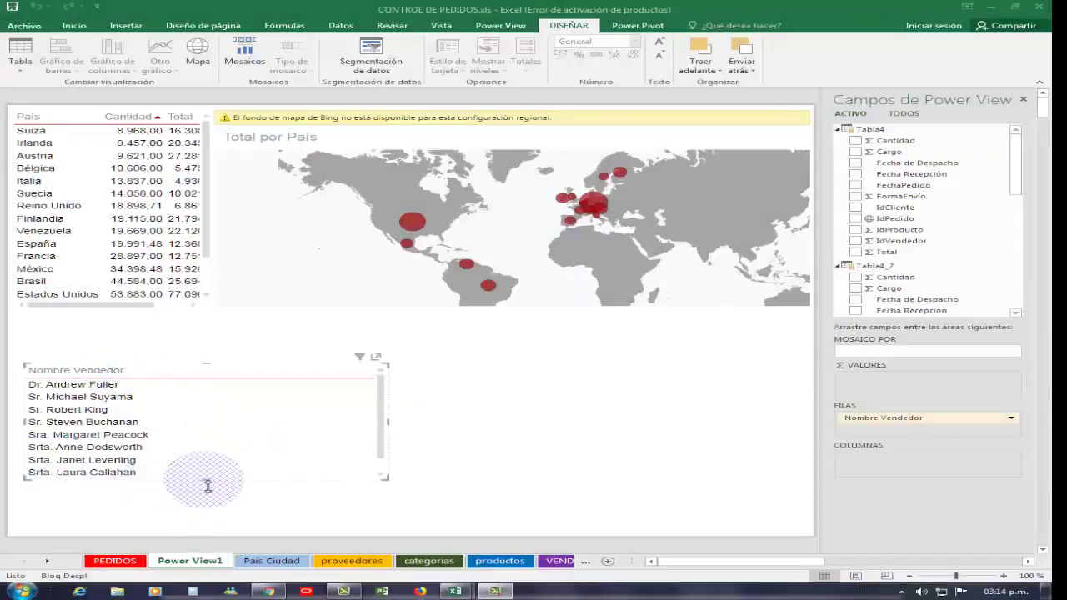
mouse_move(204, 498)
left_mouse_down()
mouse_move(202, 518)
mouse_move(198, 505)
left_mouse_up()
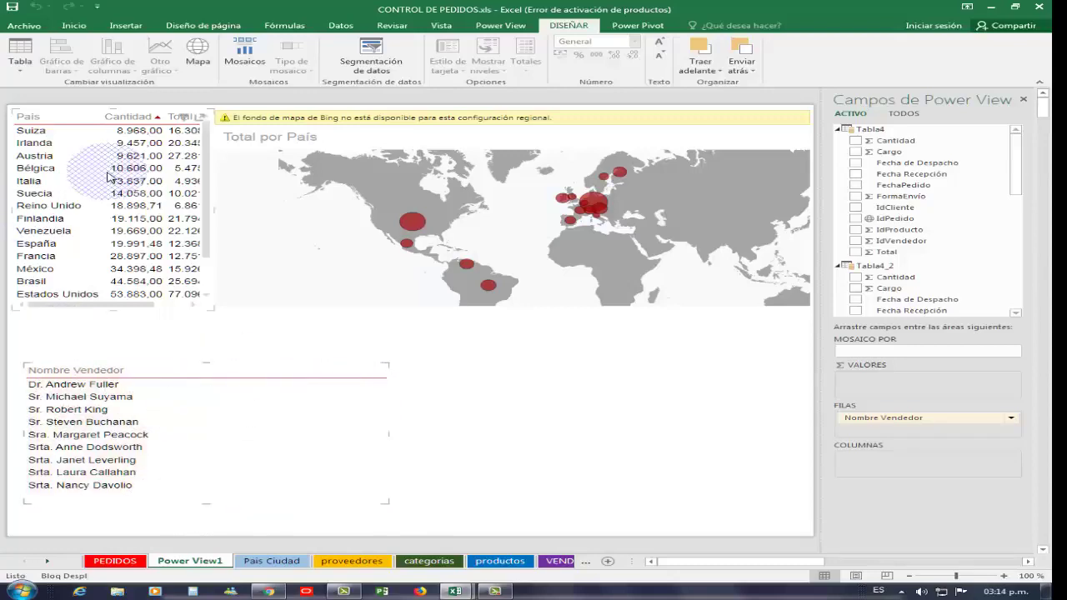
Add NombreCategoría from Tabla7 to the seller matrix's columns and widen the matrix to fit all categories.
left_click(21, 67)
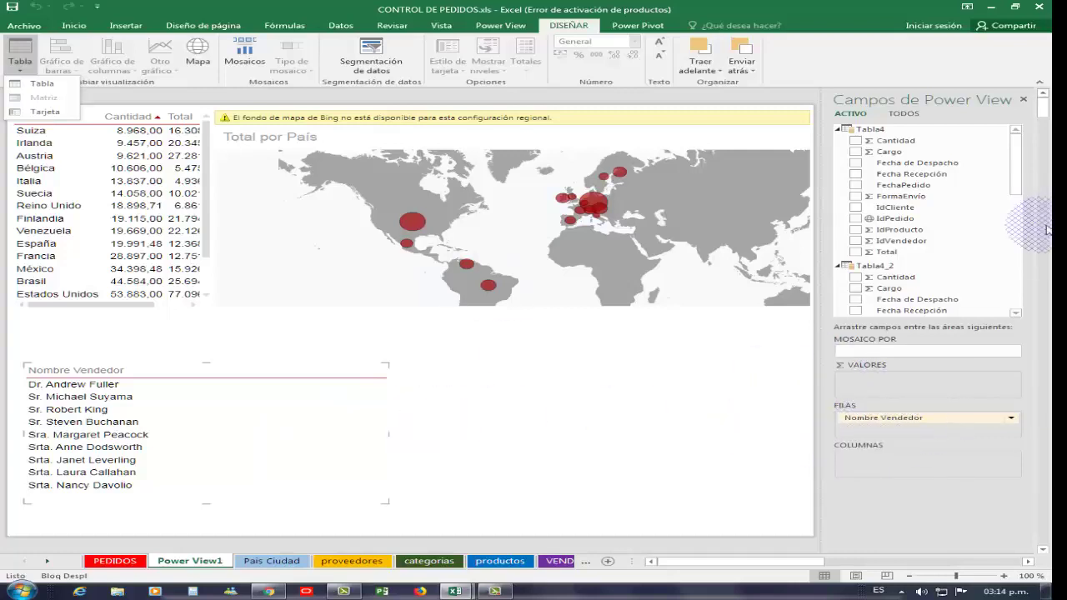
left_click(1015, 159)
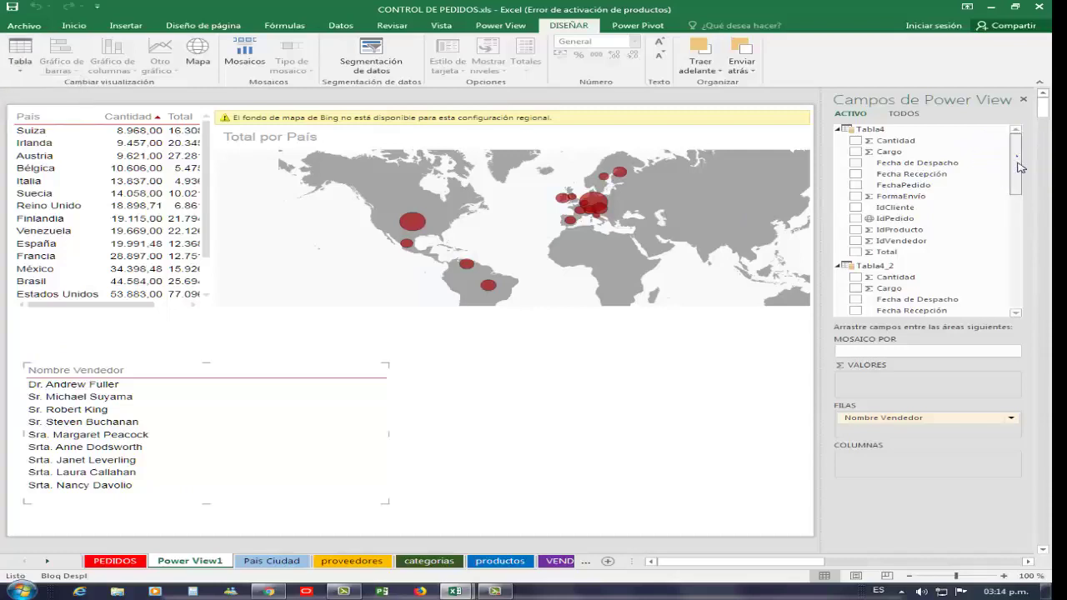
left_click_drag(1017, 162, 1015, 293)
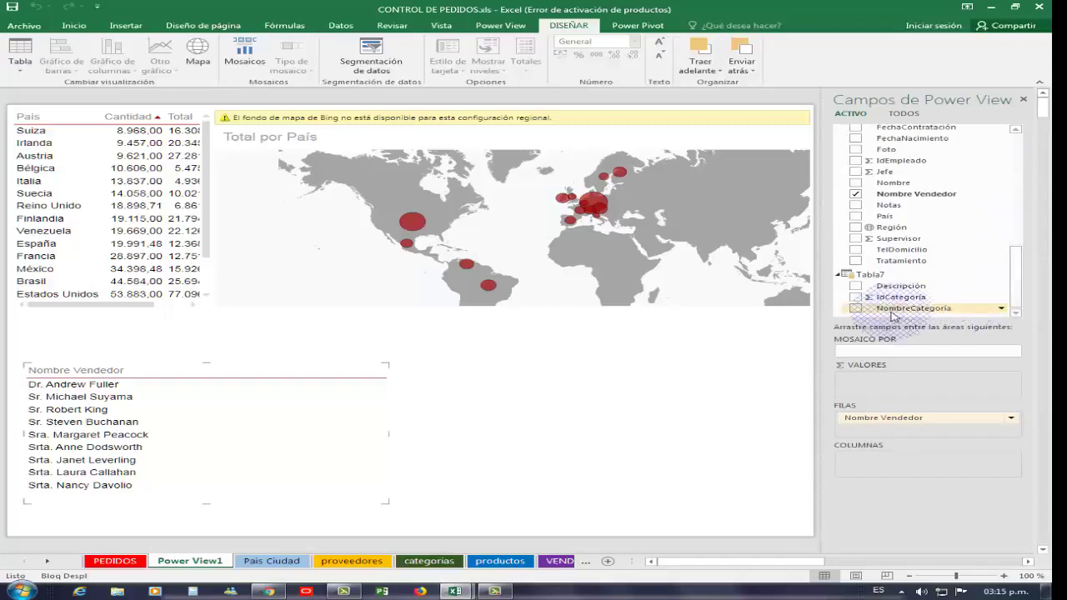
left_click(1001, 310)
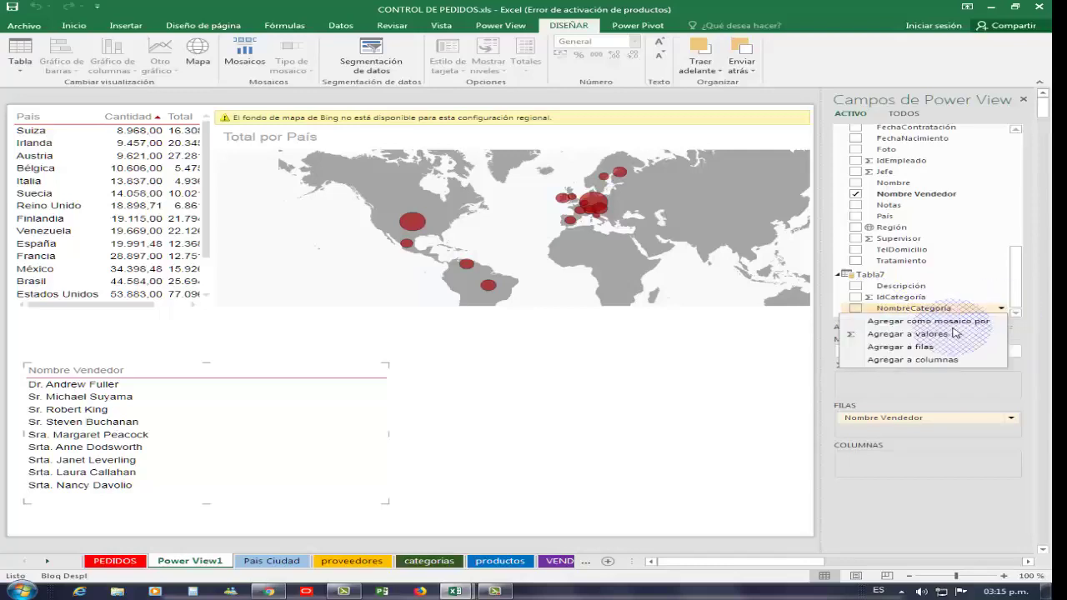
left_click(924, 361)
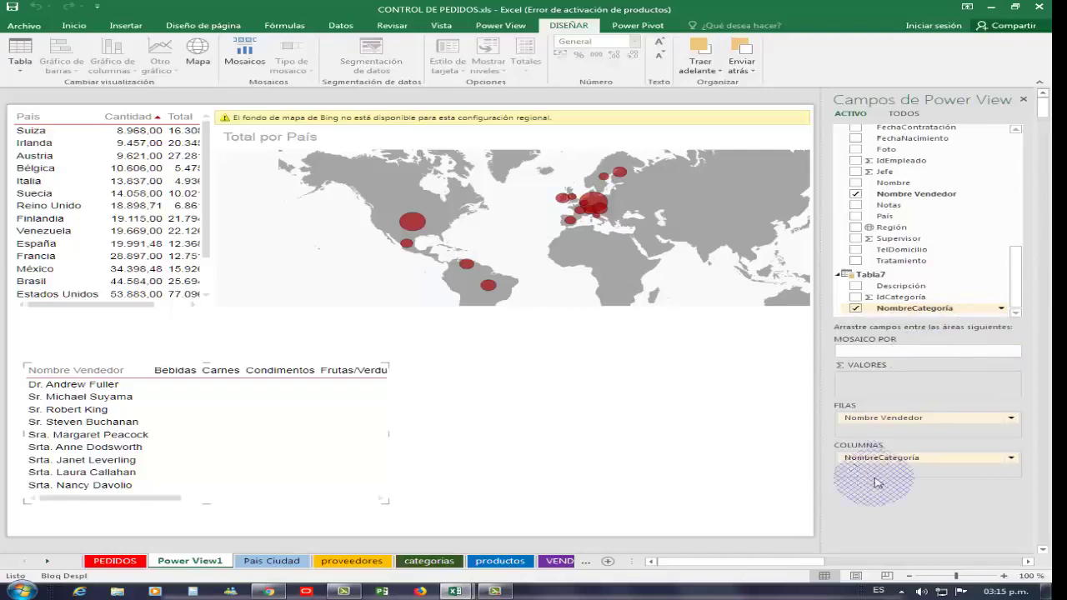
left_click_drag(396, 436, 772, 446)
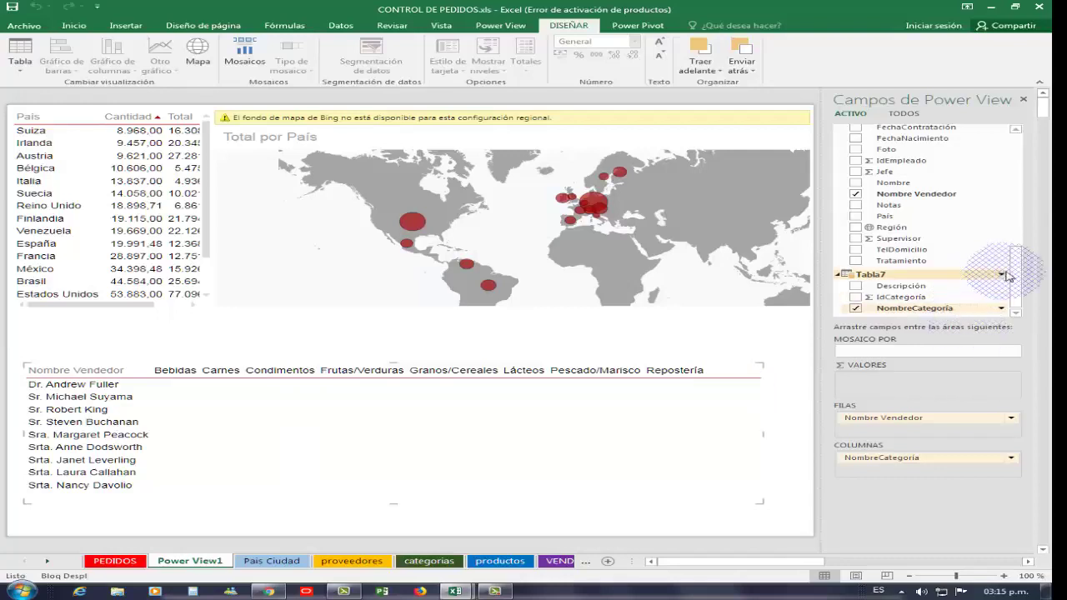
Add Cantidad from Tabla4 to the matrix values and review its aggregation options.
left_click_drag(1017, 254, 1020, 148)
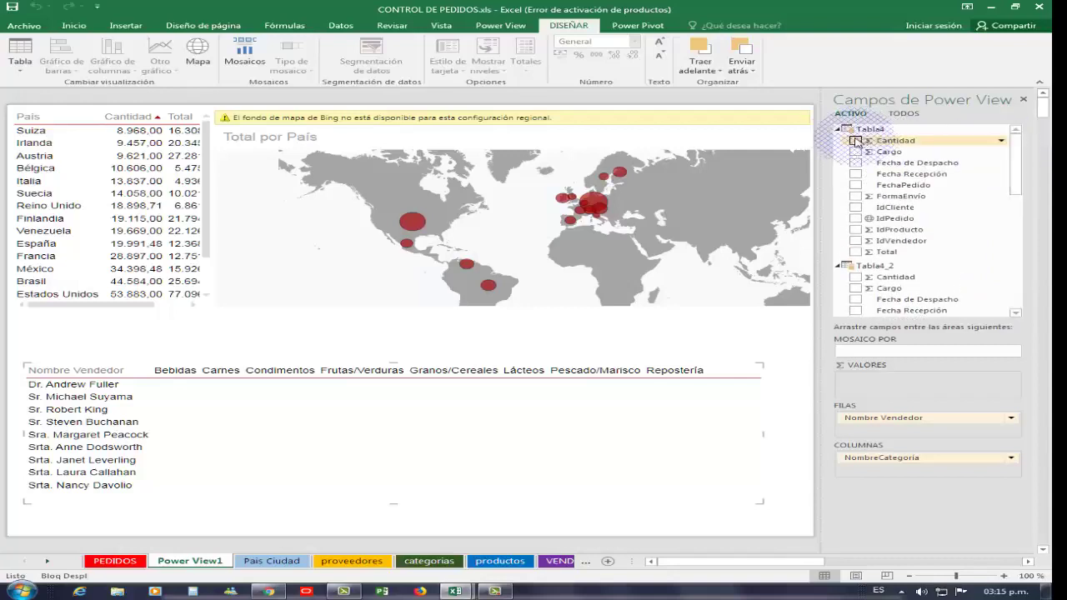
left_click(1001, 141)
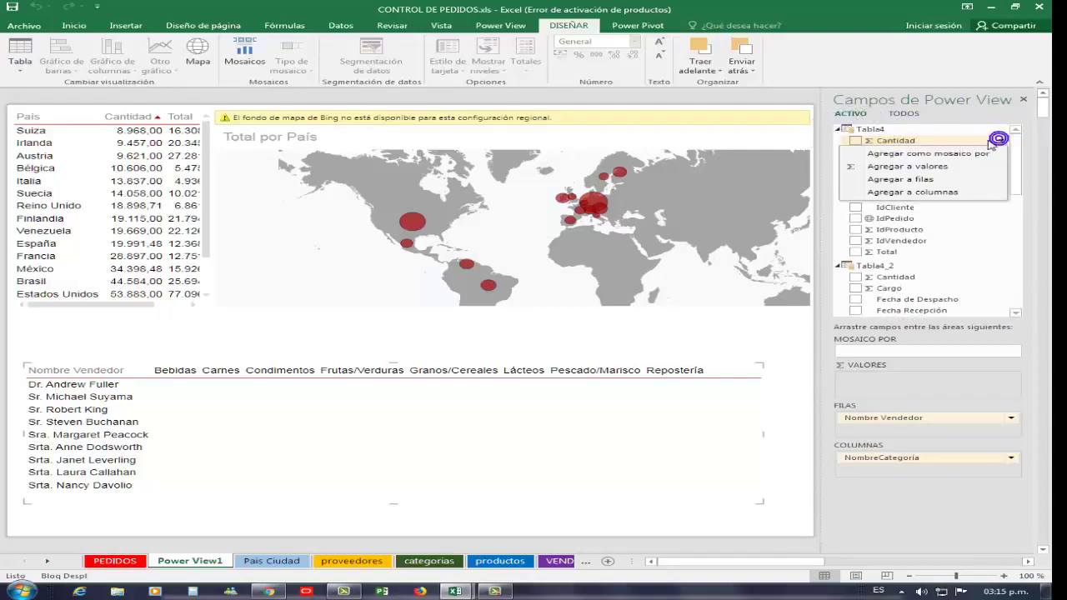
left_click(945, 165)
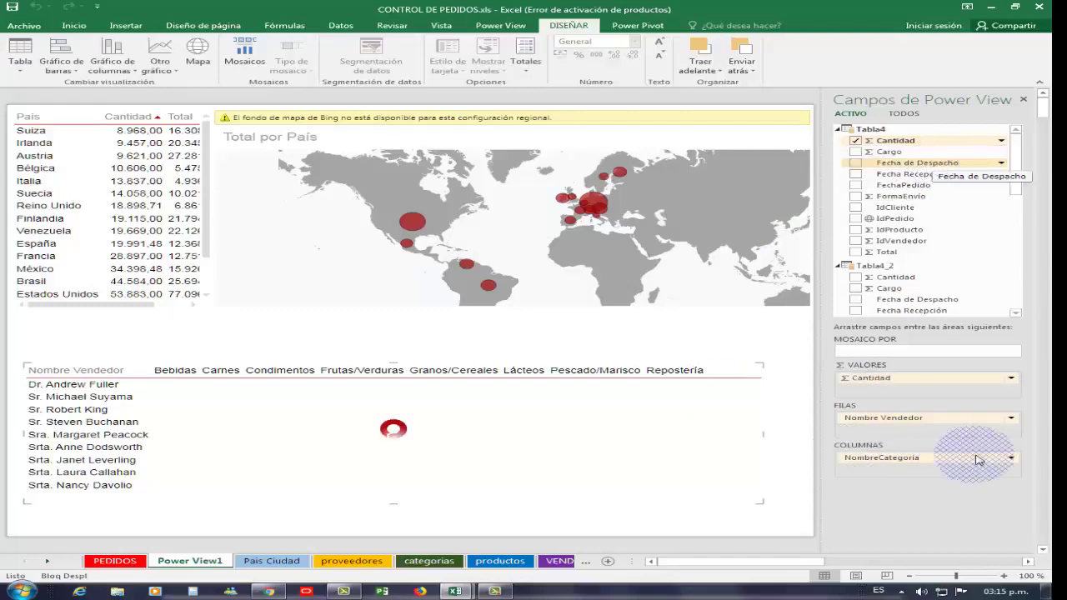
left_click(1011, 379)
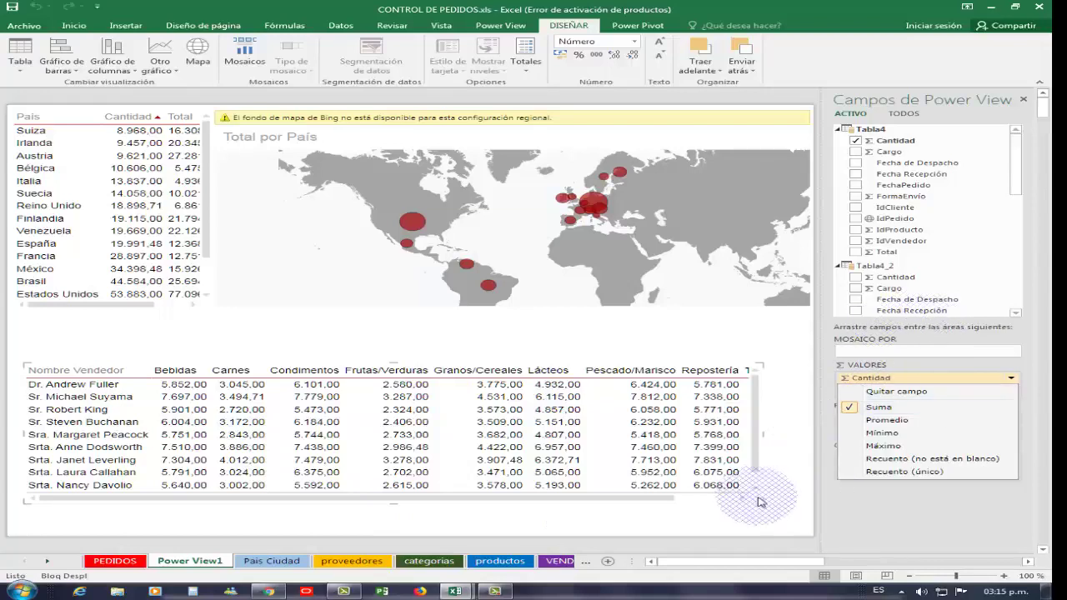
left_click(792, 419)
Enlarge the seller matrix to fit its Total row and column, and position it with a small gap below the map.
left_click_drag(794, 520, 816, 525)
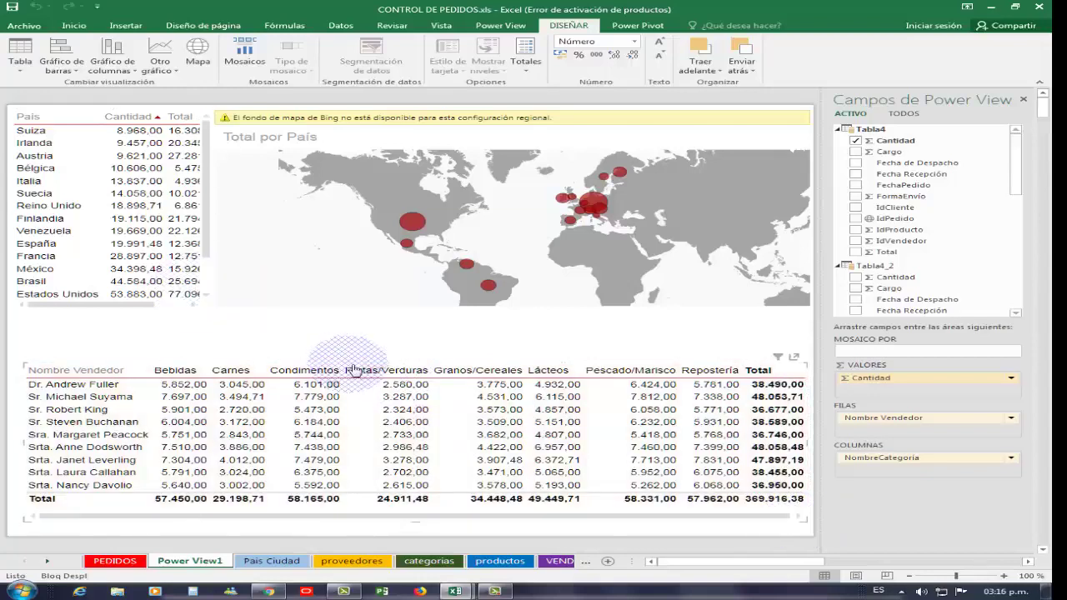
mouse_move(361, 372)
left_mouse_down()
mouse_move(337, 350)
mouse_move(341, 333)
mouse_move(356, 333)
left_mouse_up()
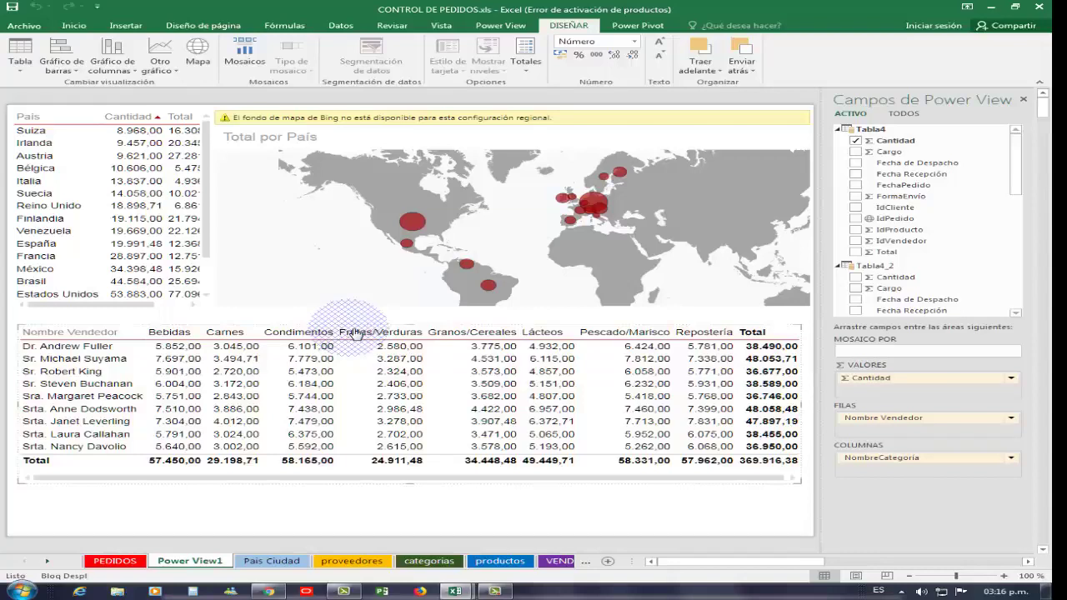
left_click(511, 26)
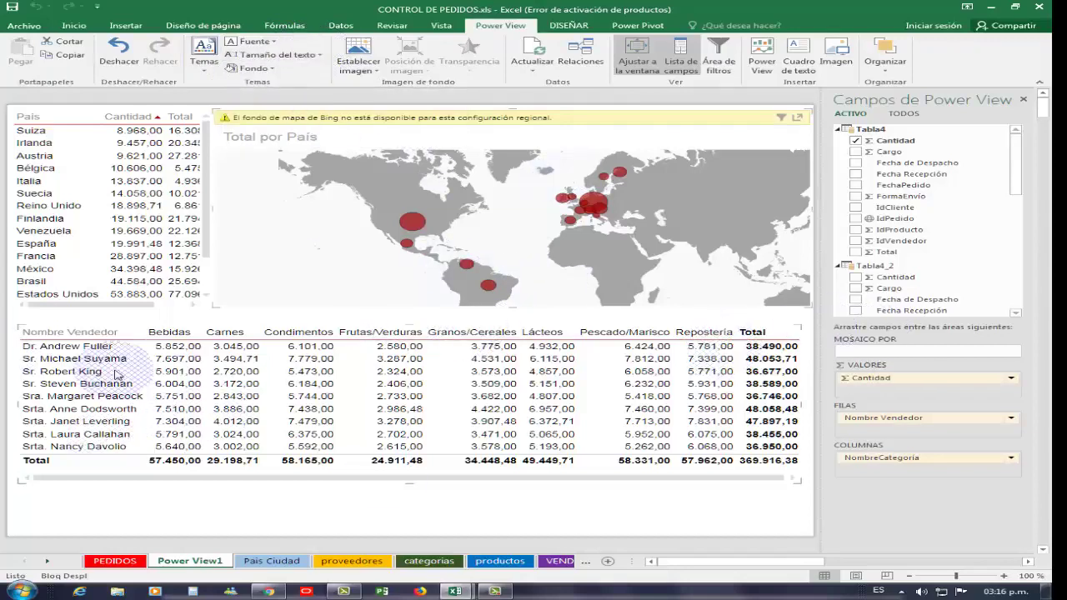
left_click(359, 372)
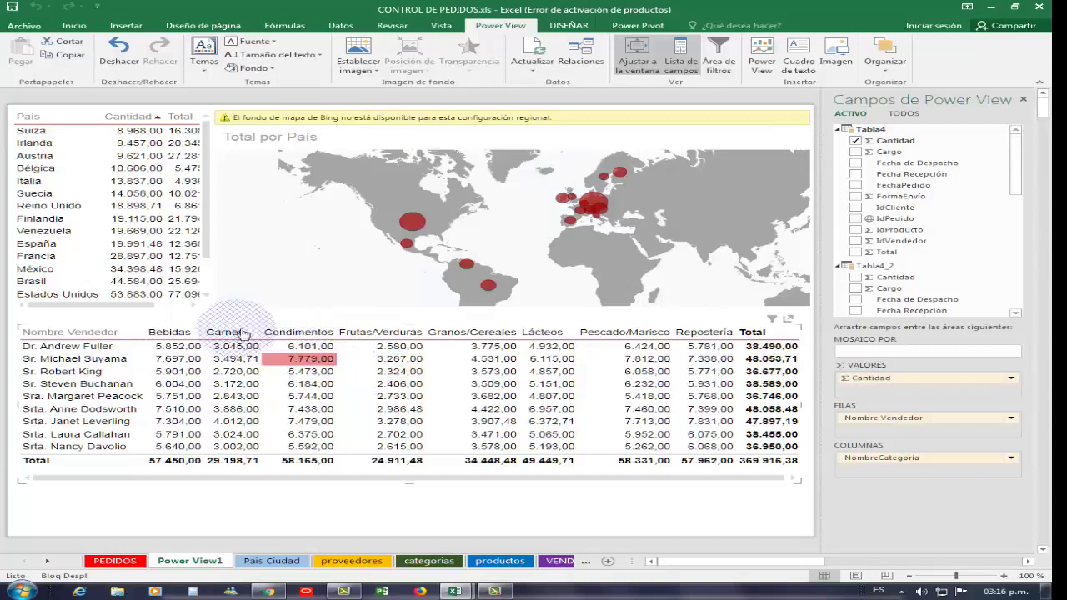
left_click_drag(243, 337, 883, 354)
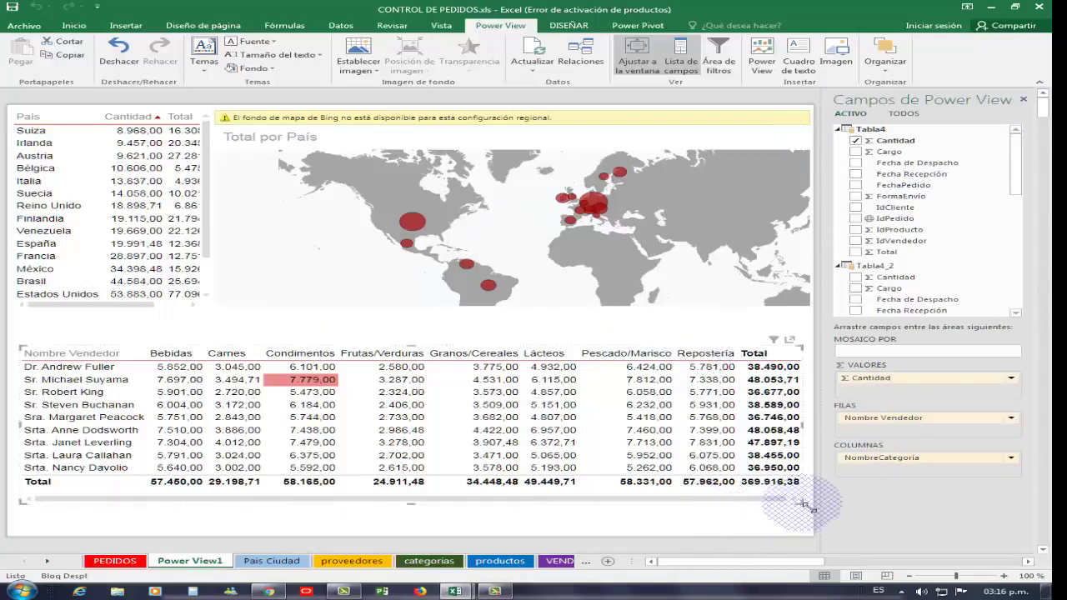
Reduce the seller matrix's text size to 75% and narrow its frame to end just past the Total column.
left_click(655, 442)
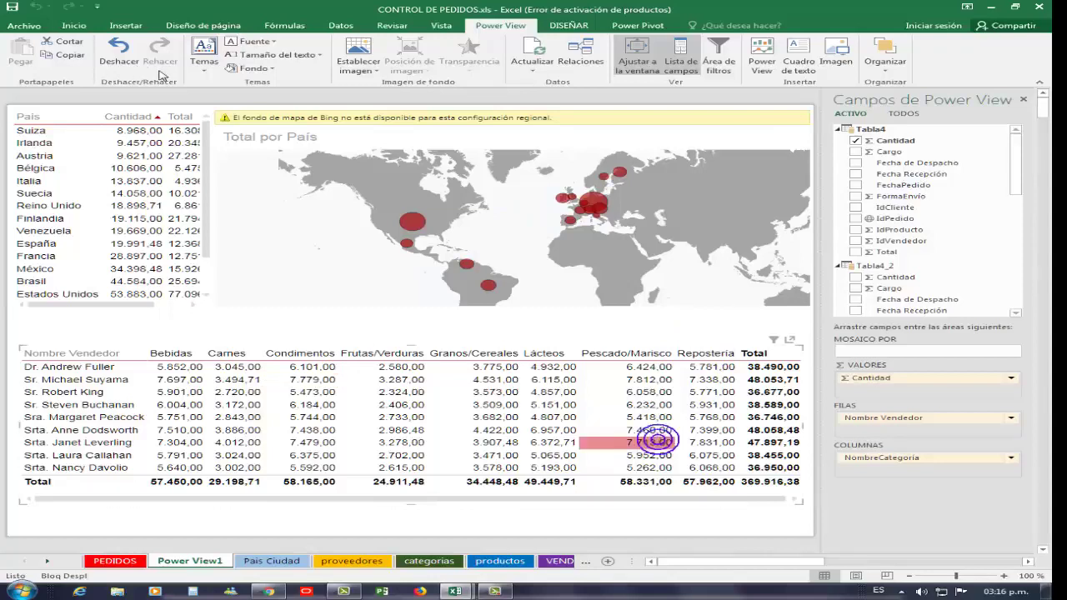
left_click(308, 55)
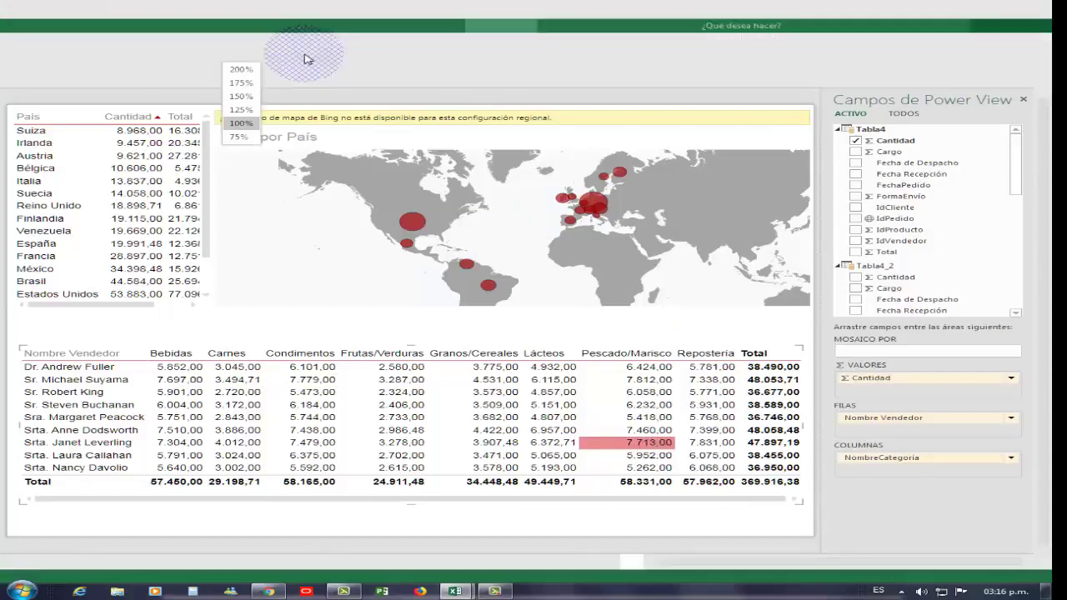
left_click(240, 139)
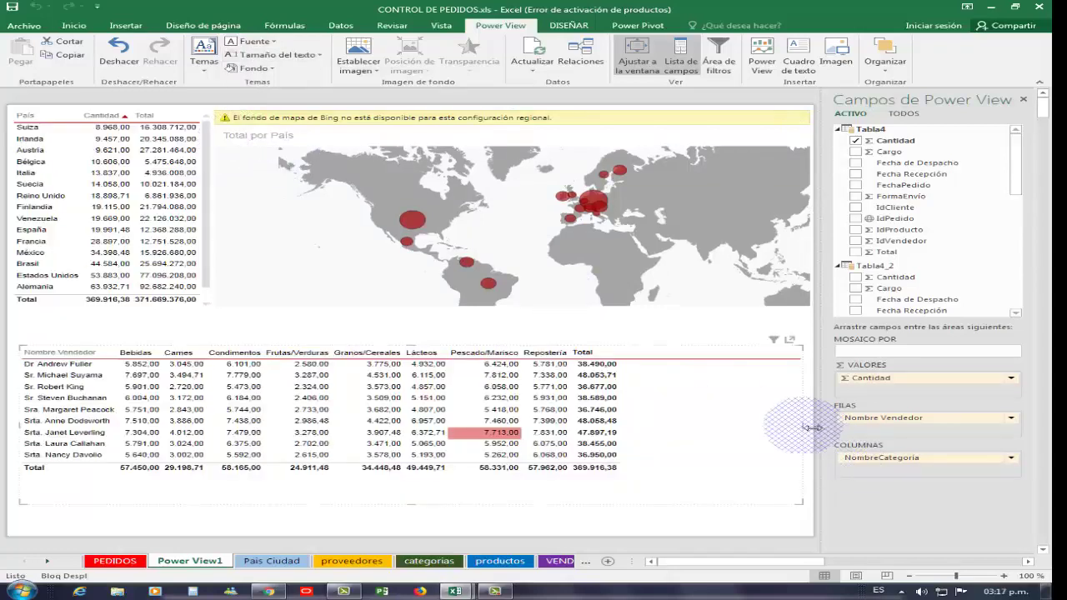
left_click_drag(802, 427, 645, 416)
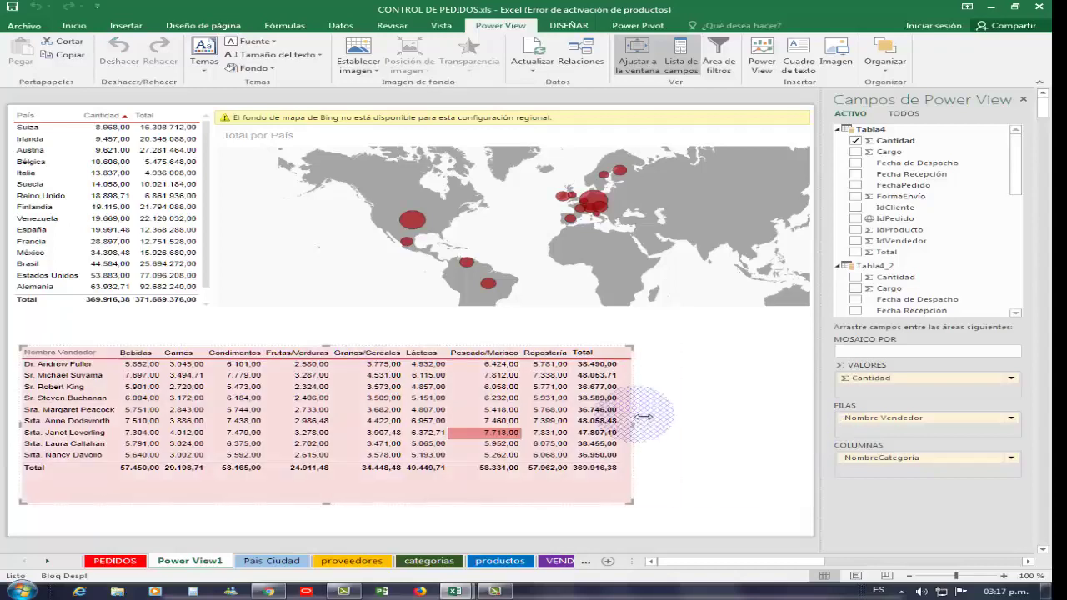
Reduce the seller matrix's frame height to end just below the Total row.
left_click_drag(324, 504, 326, 471)
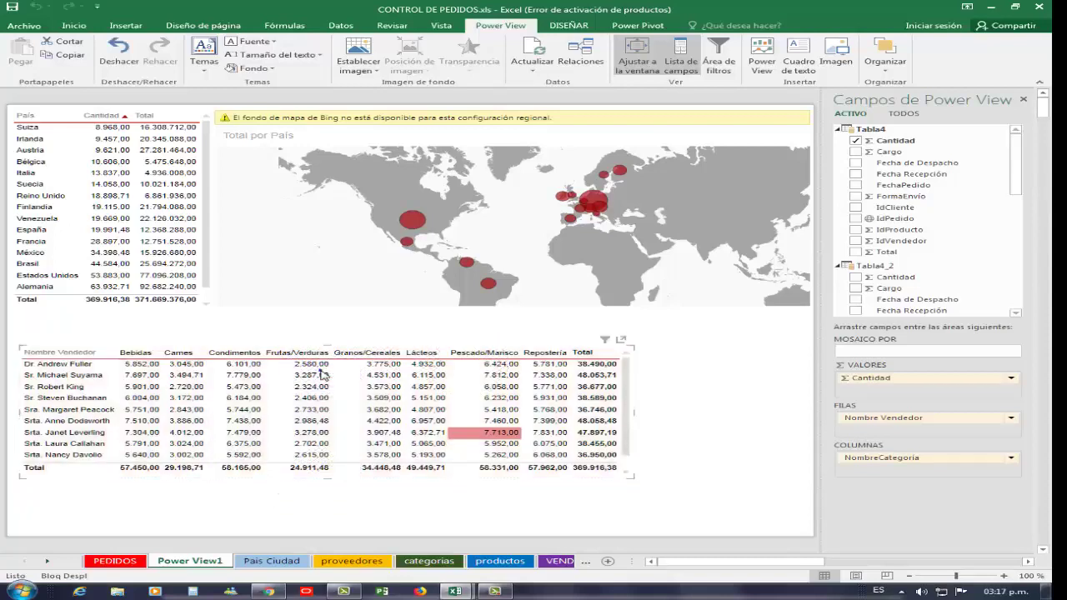
left_click(507, 384)
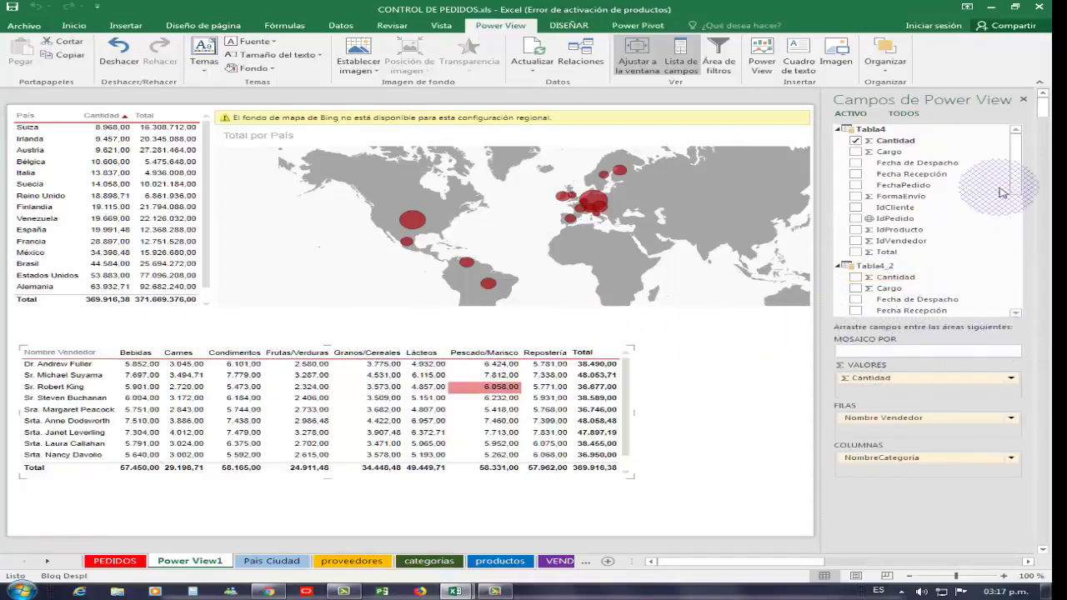
List all tables in the Power View fields and expand Tabla1, Tabla2 and Tabla4.
mouse_move(1024, 162)
left_mouse_down()
mouse_move(1013, 273)
mouse_move(1017, 157)
left_mouse_up()
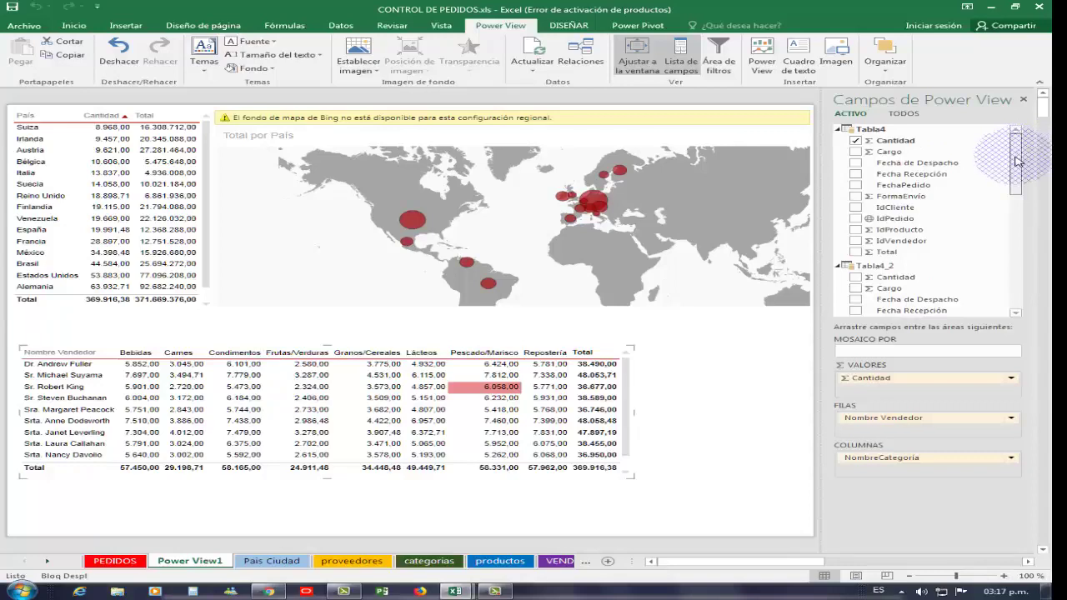
left_click_drag(1017, 168, 1017, 243)
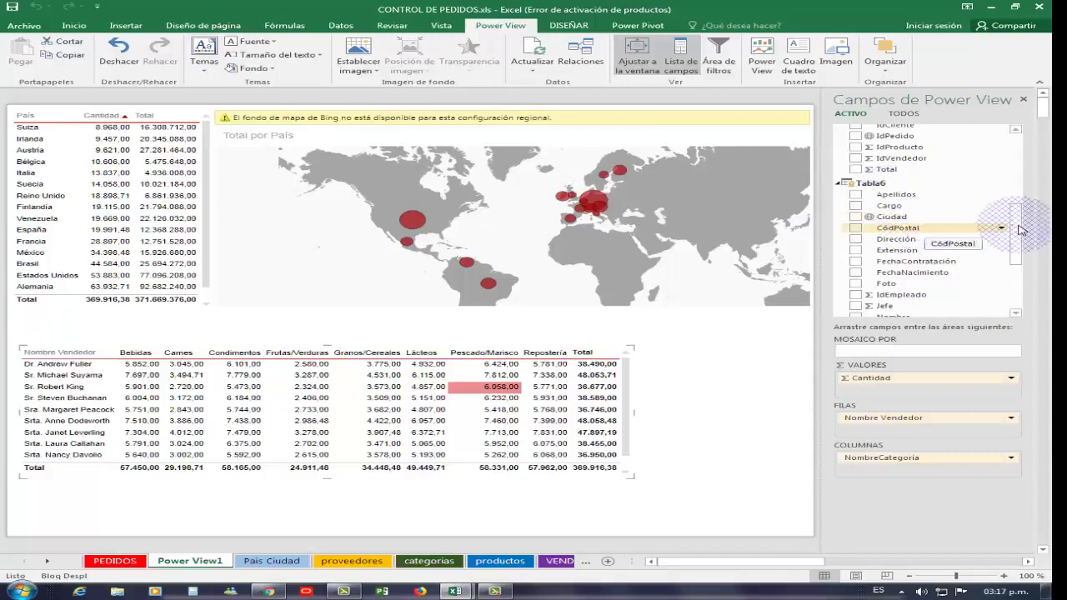
left_click_drag(1013, 250, 1023, 144)
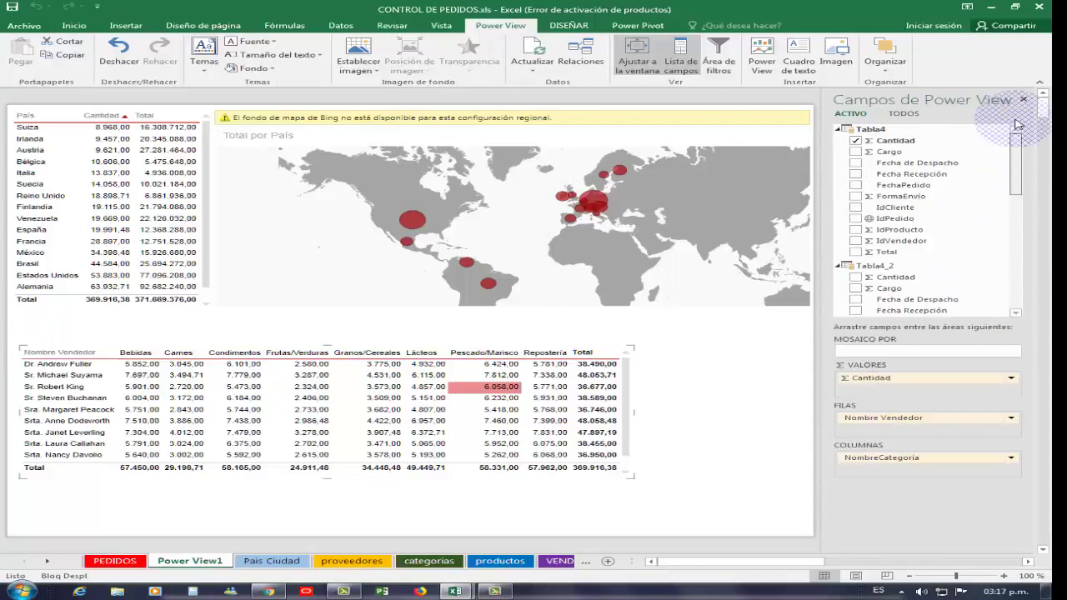
left_click(904, 115)
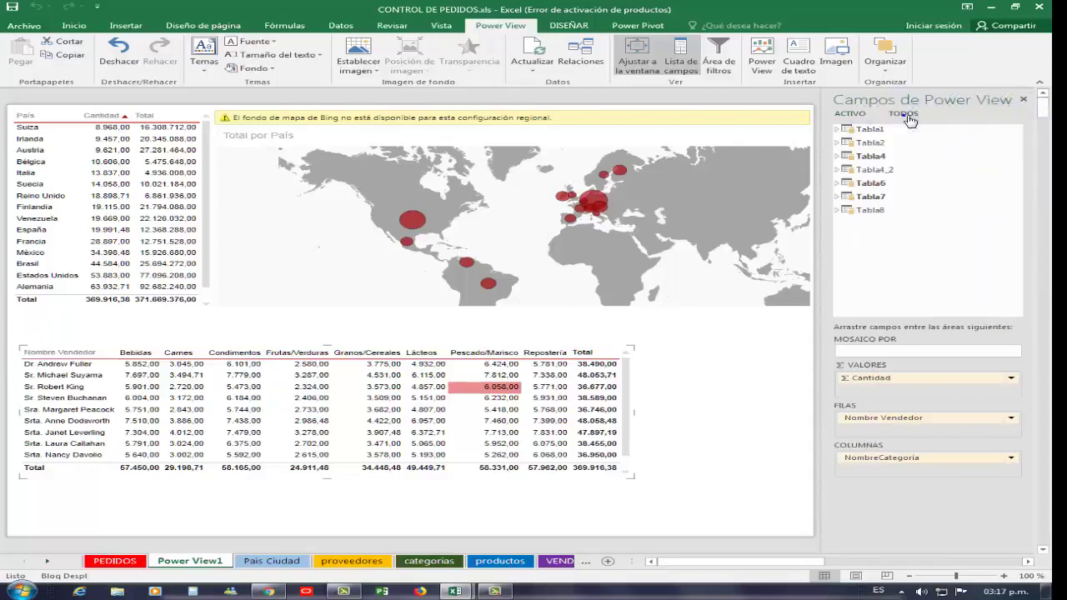
left_click(839, 144)
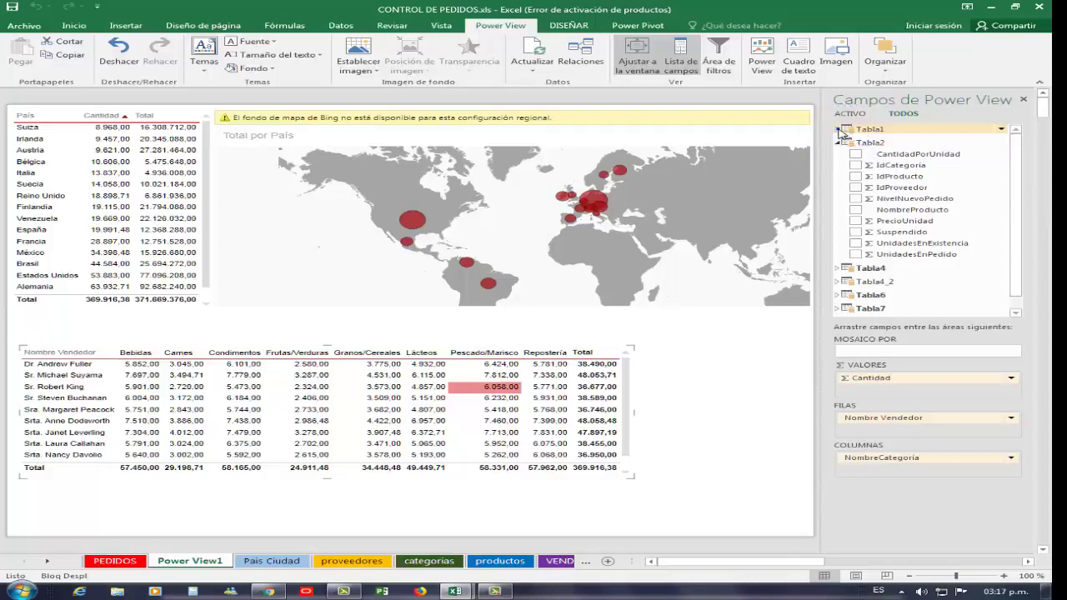
left_click(838, 130)
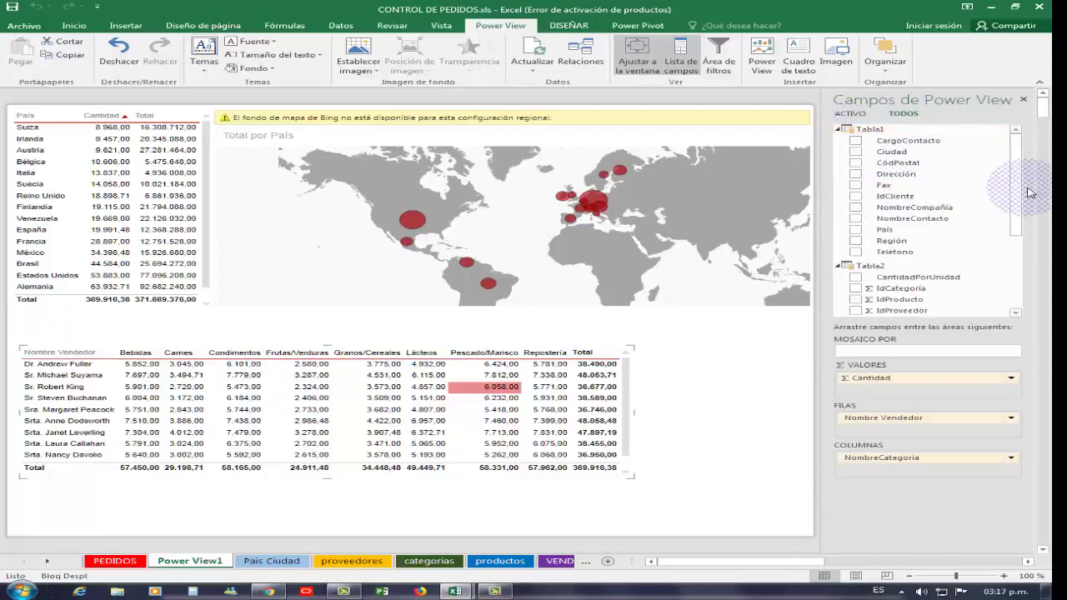
left_click_drag(1023, 187, 1015, 267)
left_click(839, 255)
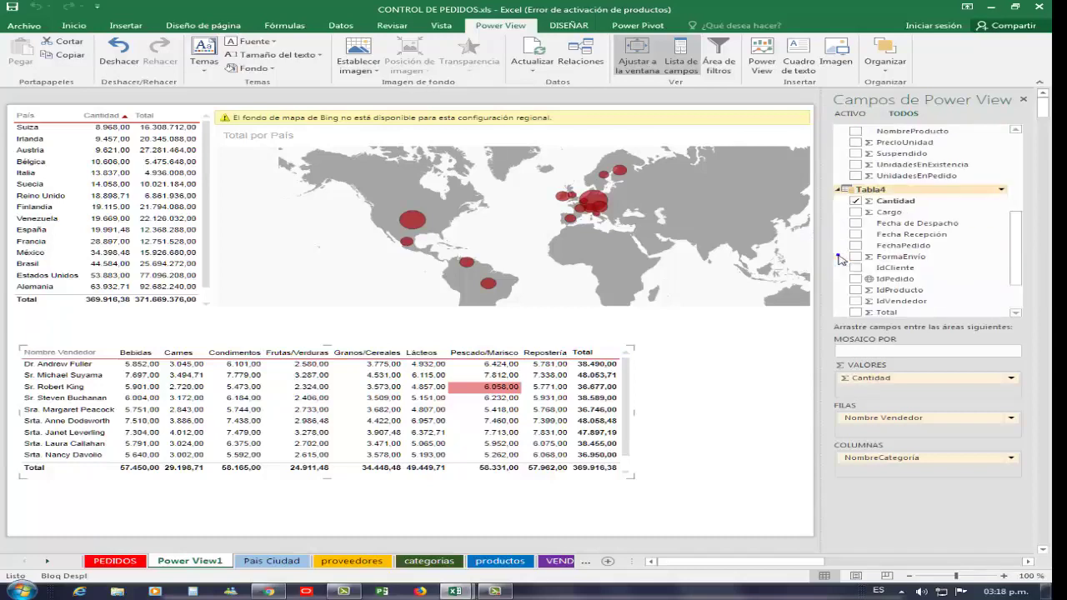
Expand Tabla6, Tabla7 and Tabla8, examine their available fields, and return to Tabla1's fields.
left_click_drag(1013, 235, 1017, 257)
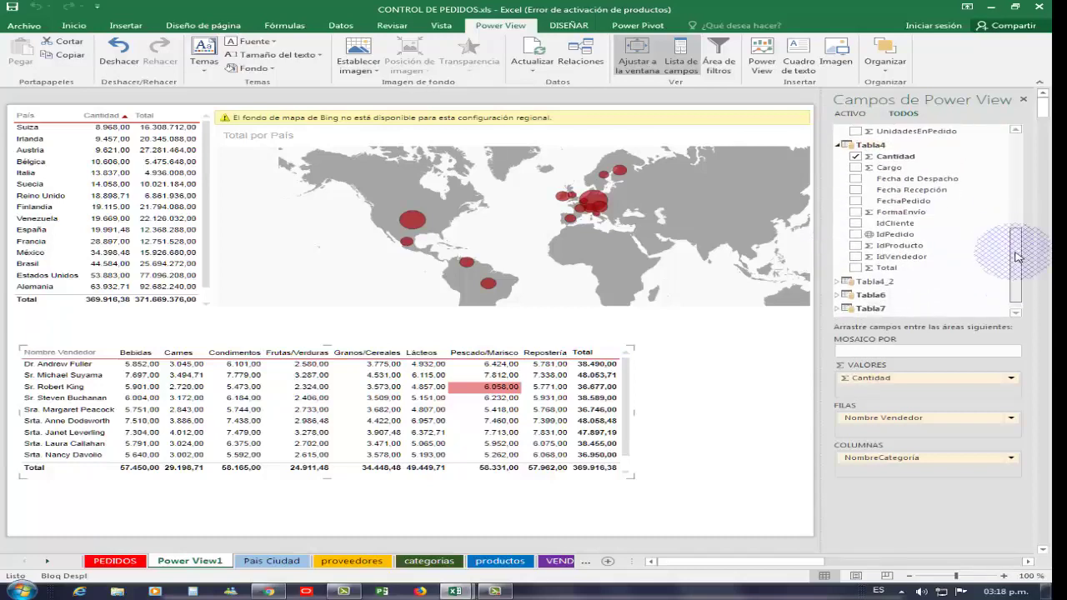
scroll(917, 266, "down", 1)
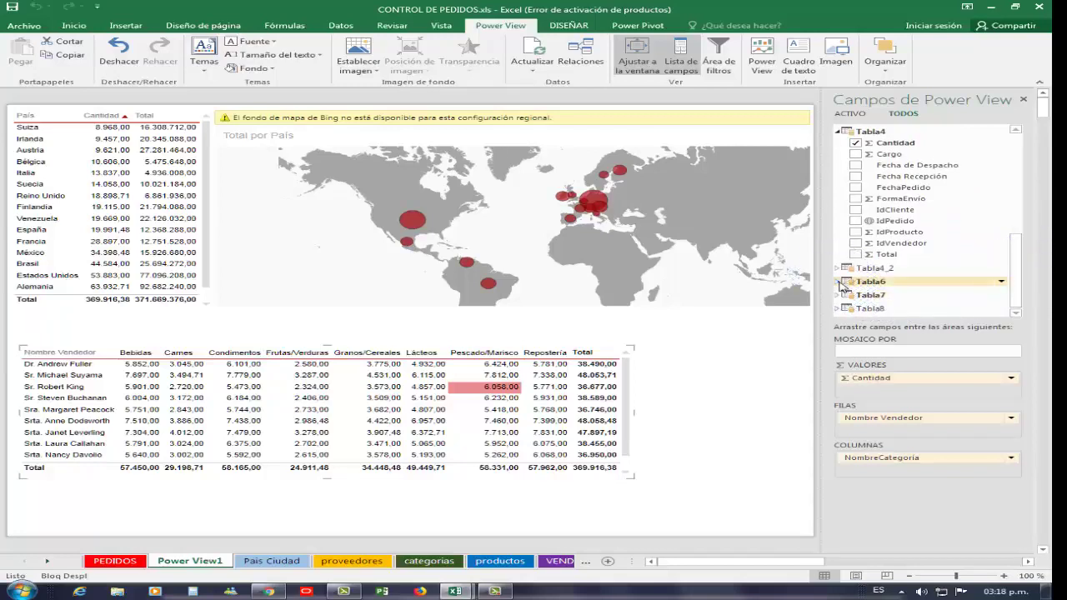
left_click(840, 282)
scroll(959, 209, "down", 3)
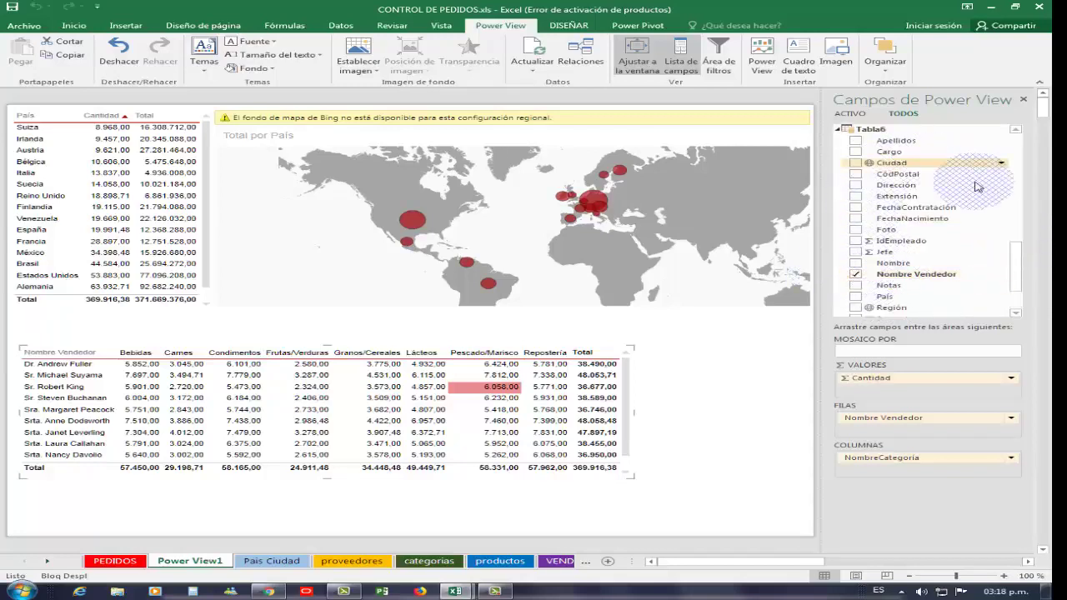
scroll(959, 250, "down", 3)
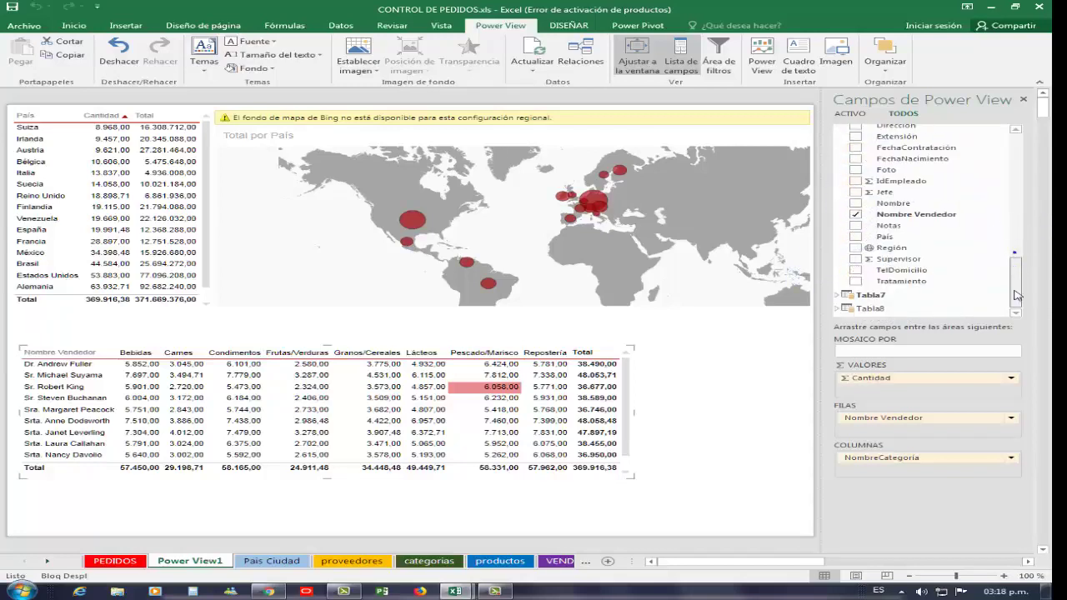
left_click(838, 296)
scroll(1016, 301, "down", 1)
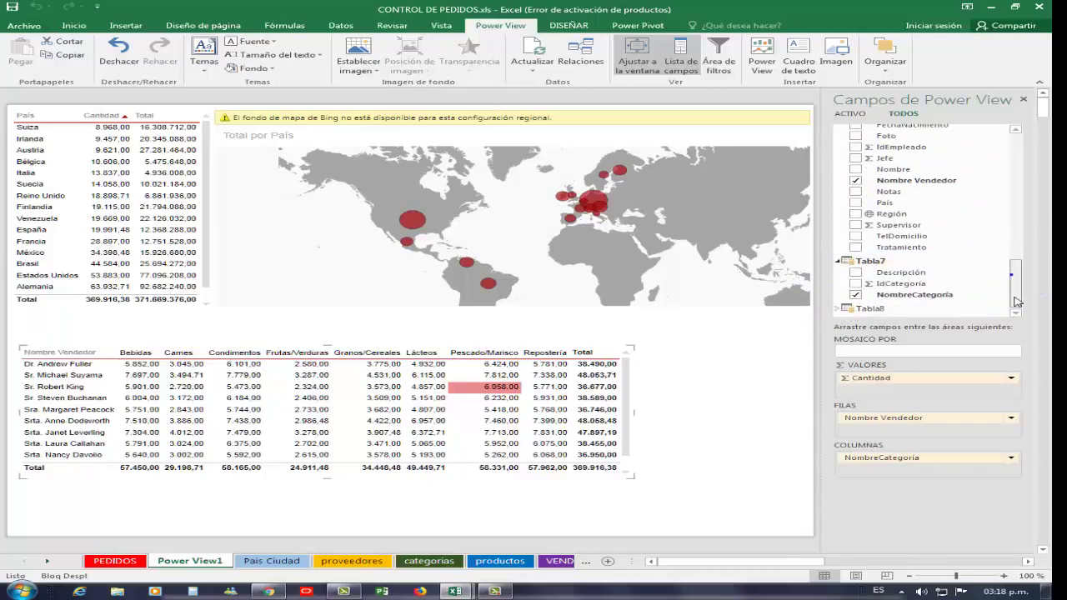
left_click(1001, 314)
left_click(1017, 281)
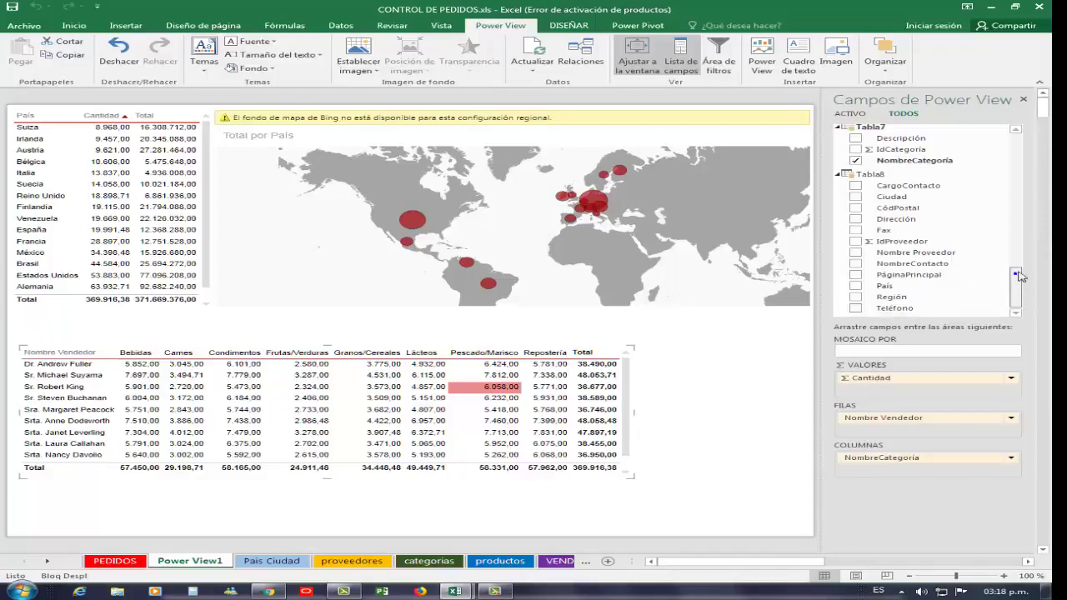
left_click_drag(1017, 280, 1018, 142)
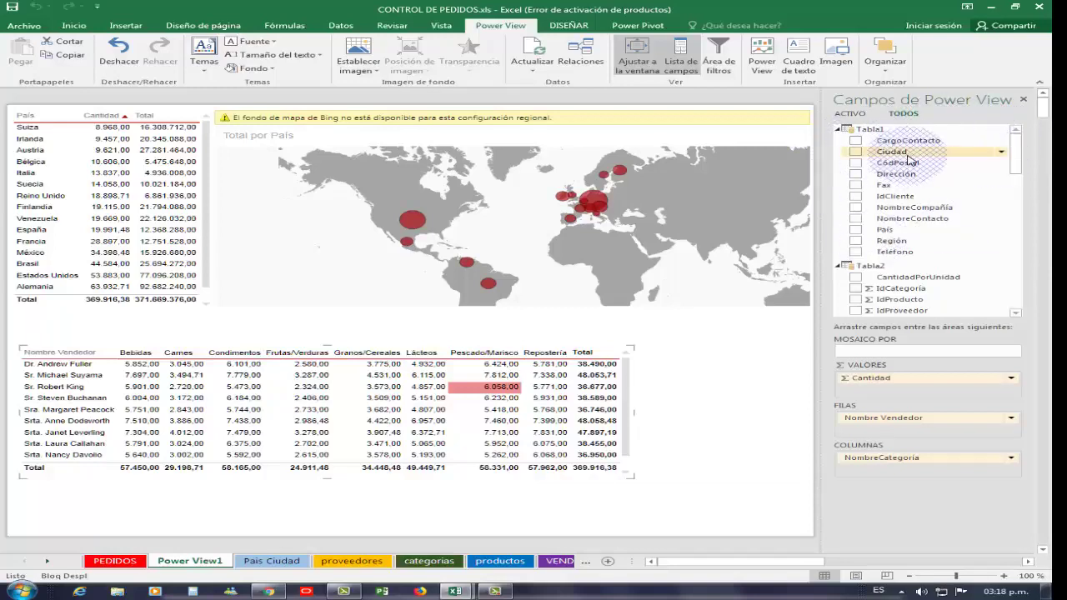
Tile the seller matrix by País from Tabla1 and slightly widen the matrix inside the tile container.
left_click_drag(894, 229, 1006, 235)
left_click(1001, 231)
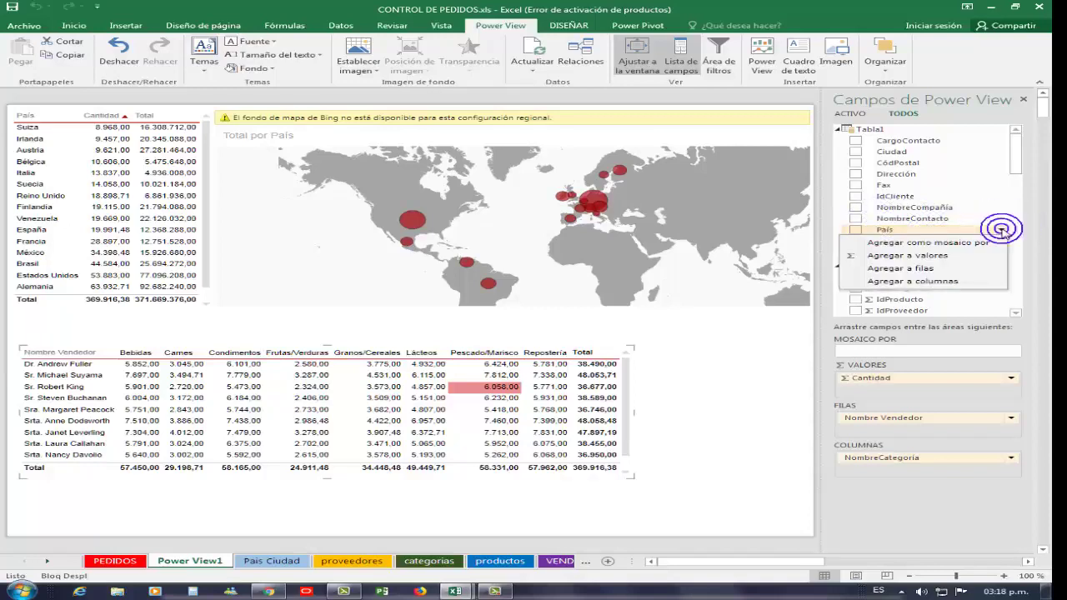
left_click(947, 243)
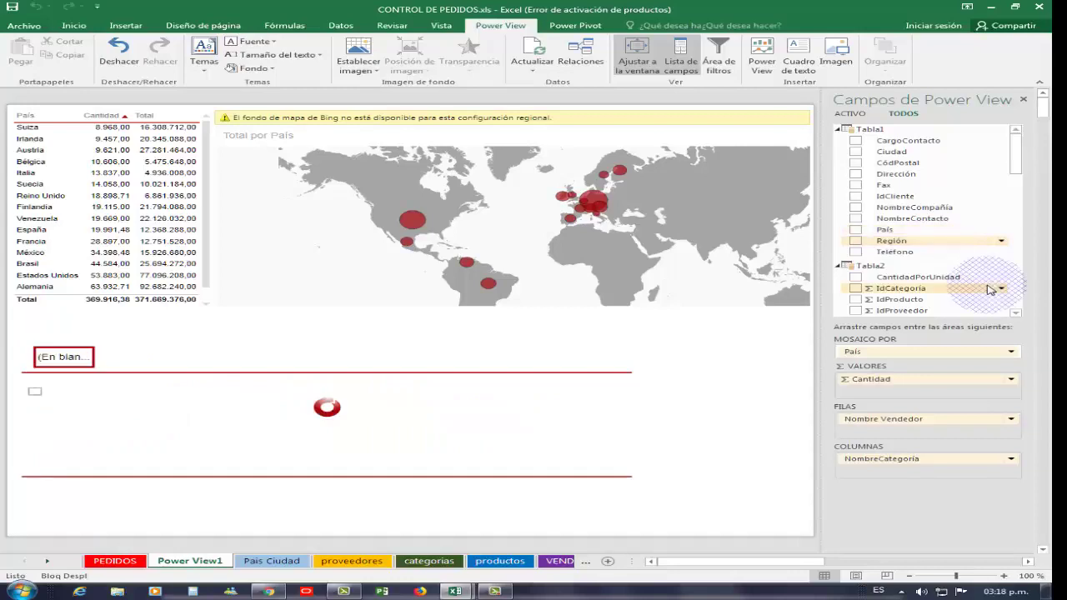
mouse_move(987, 290)
left_mouse_down()
mouse_move(272, 425)
mouse_move(293, 426)
left_mouse_up()
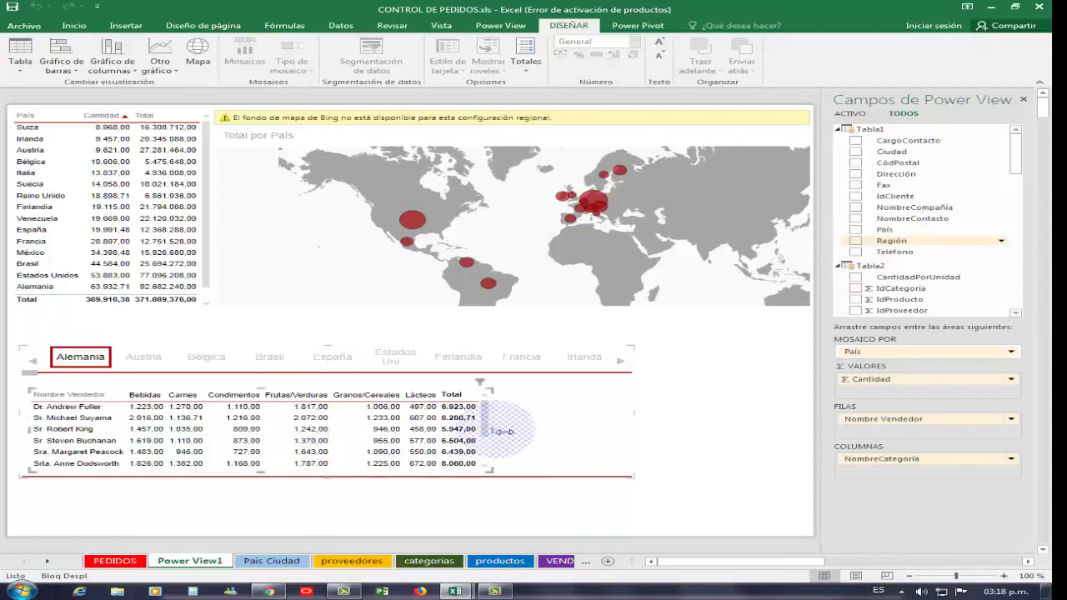
mouse_move(503, 431)
left_mouse_down()
mouse_move(632, 434)
mouse_move(529, 427)
mouse_move(519, 444)
left_mouse_up()
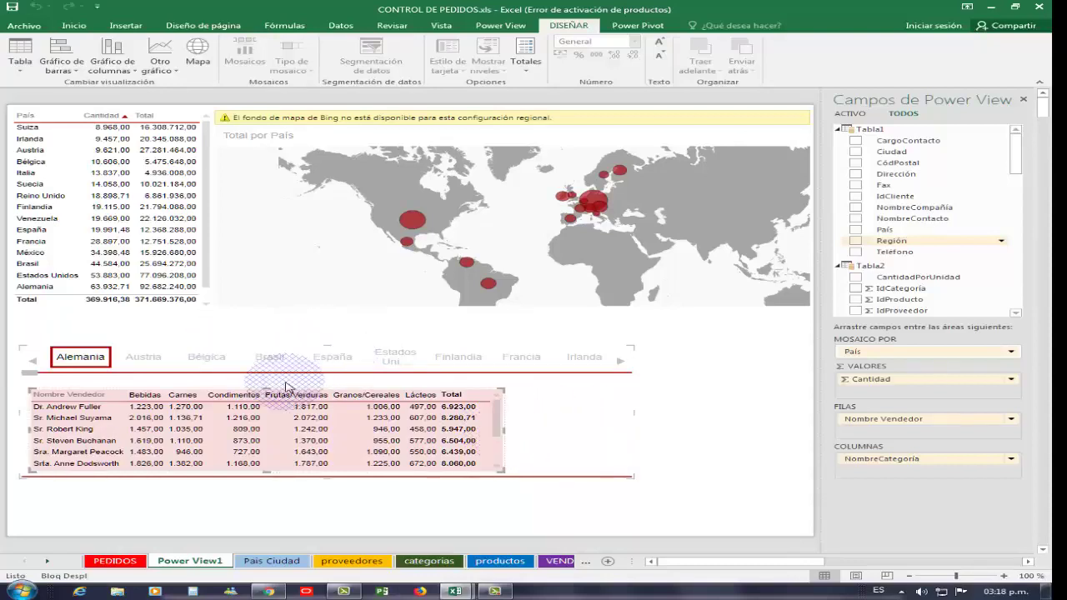
left_click(326, 408)
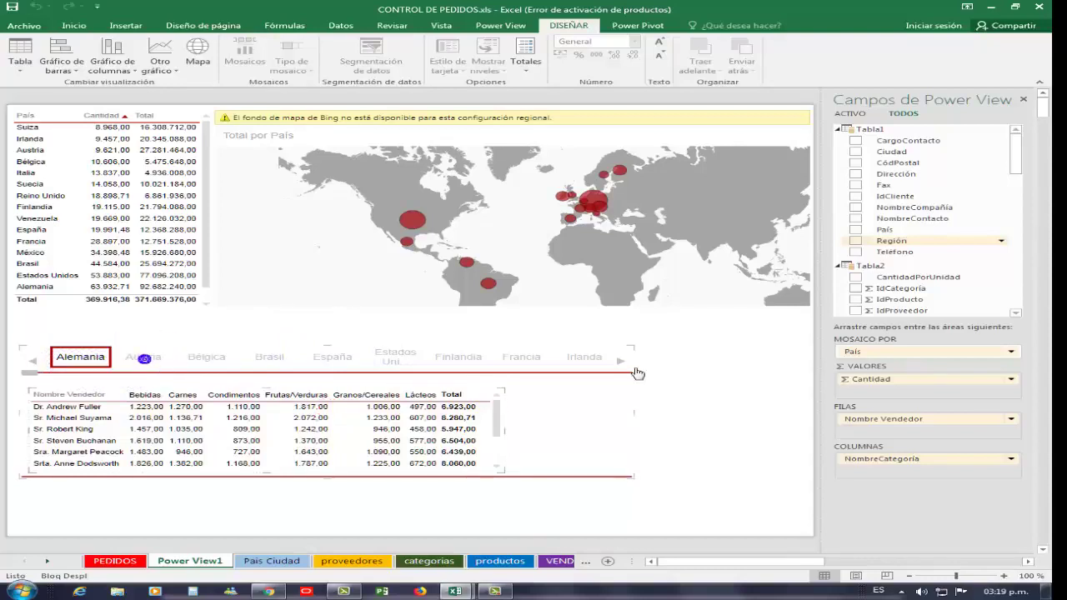
Review the seller quantities in the Austria, Bélgica, España and Estados Unidos tiles.
left_click(144, 359)
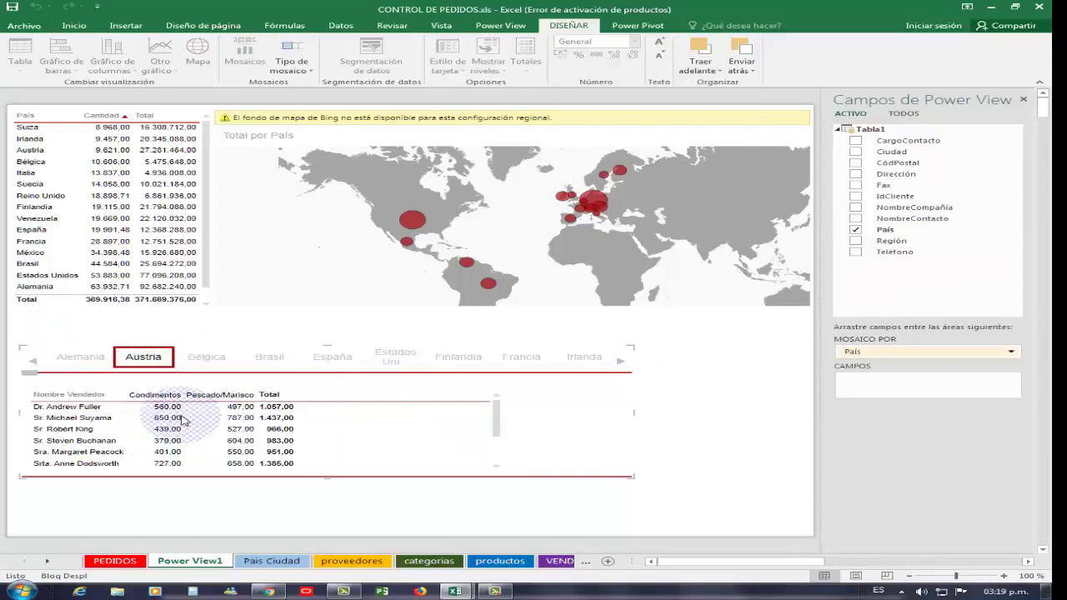
left_click(207, 359)
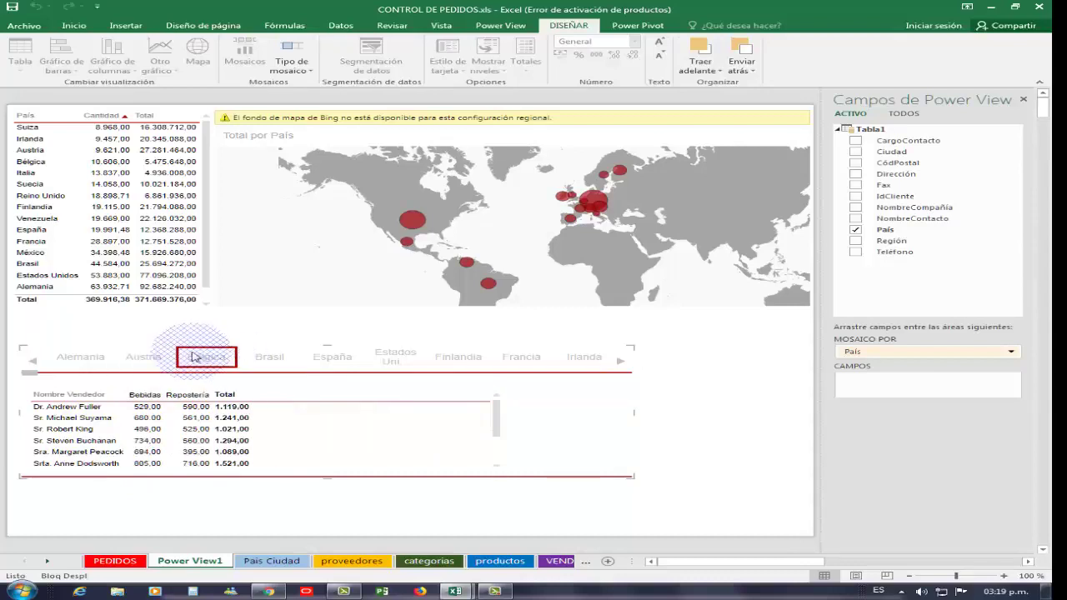
left_click(347, 358)
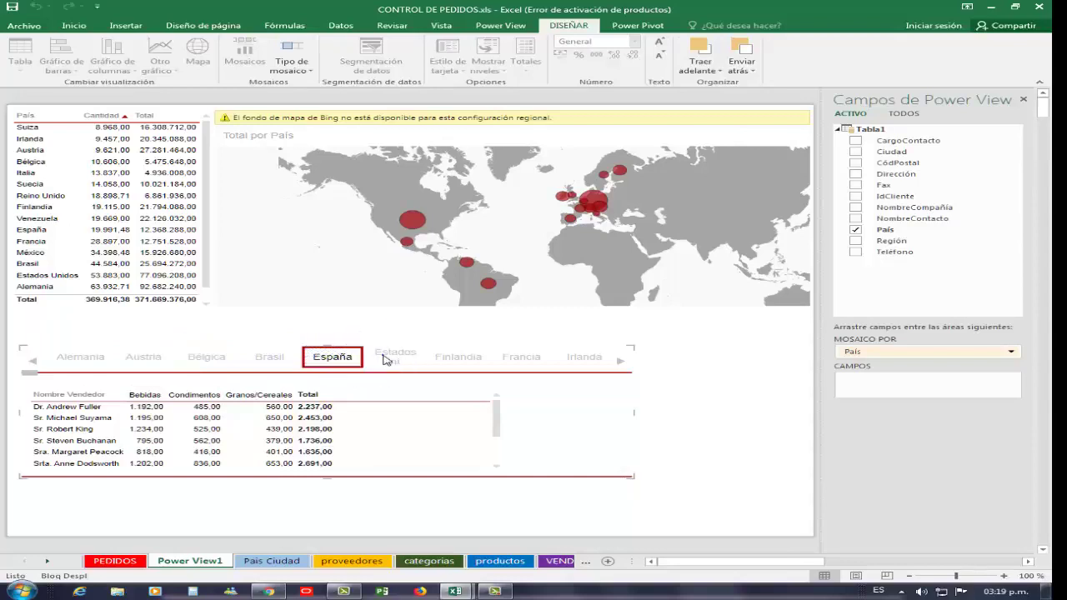
left_click(386, 359)
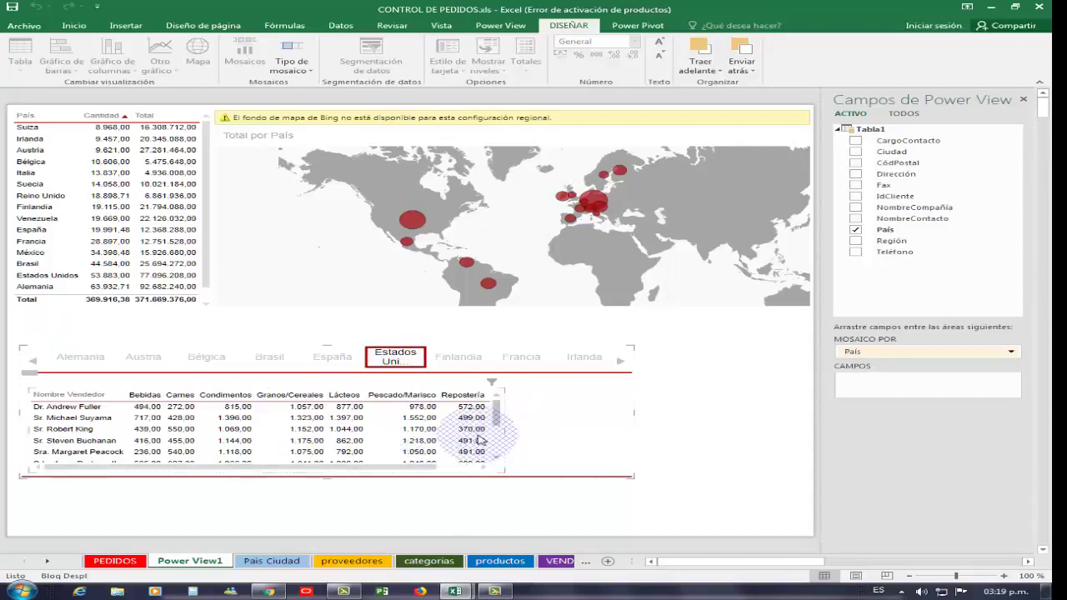
Widen the matrix inside the Estados Unidos tile to fit its Total column, and show the Finlandia tile.
left_click(624, 438)
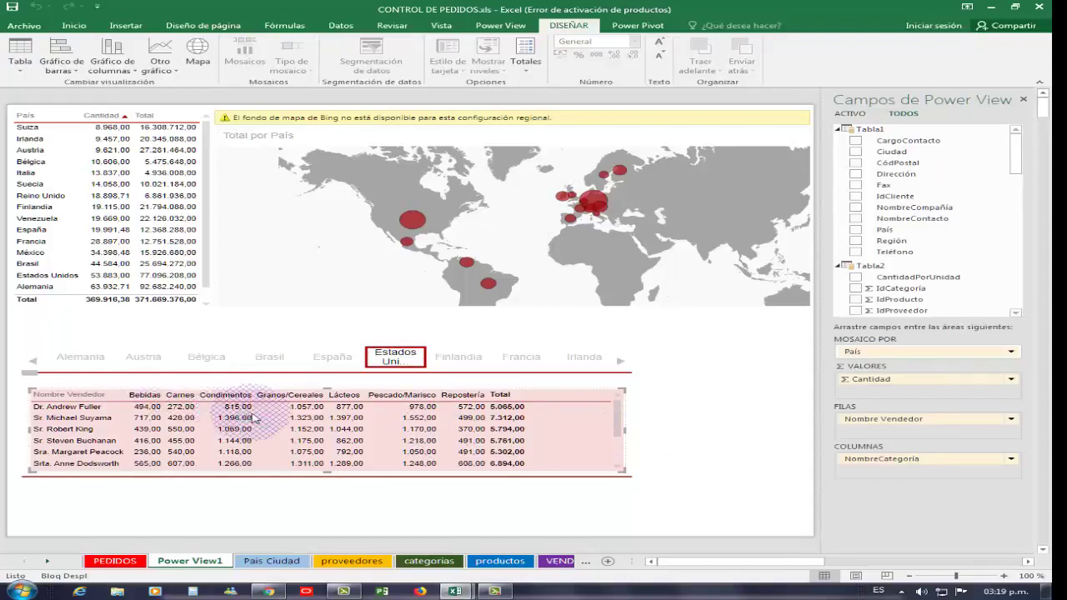
left_click(327, 408)
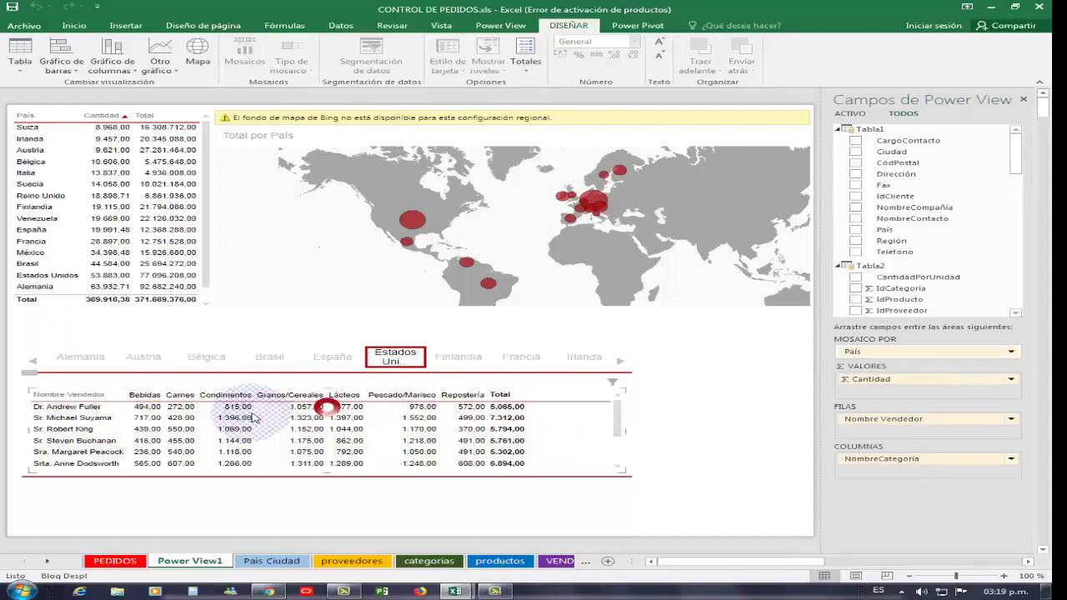
left_click(458, 356)
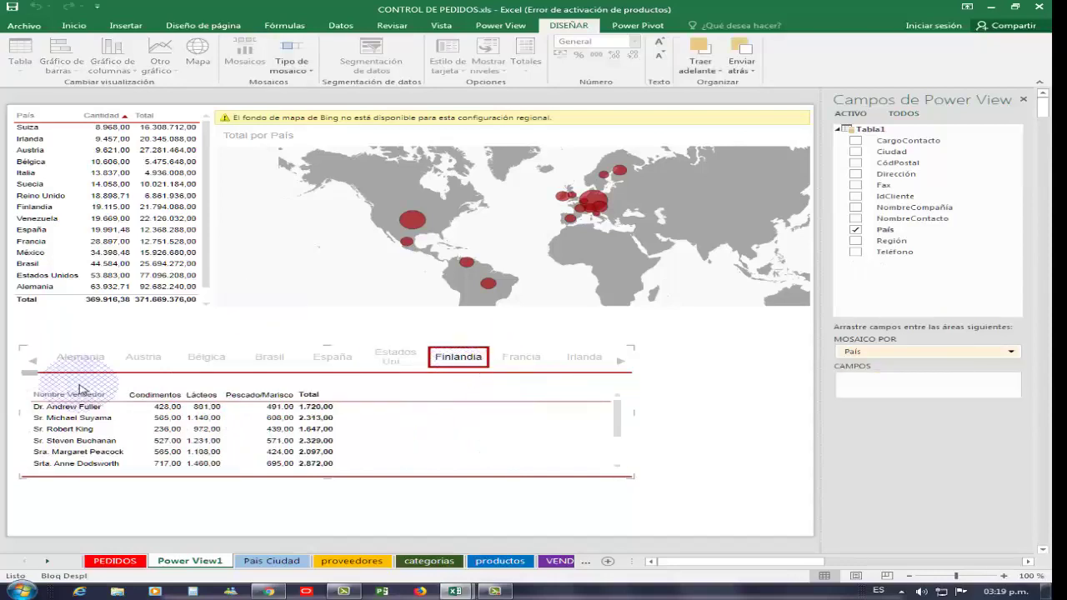
Hide the field list, and move the tile container up against the map and enlarge it to fit more countries and the Total row.
left_click(1027, 101)
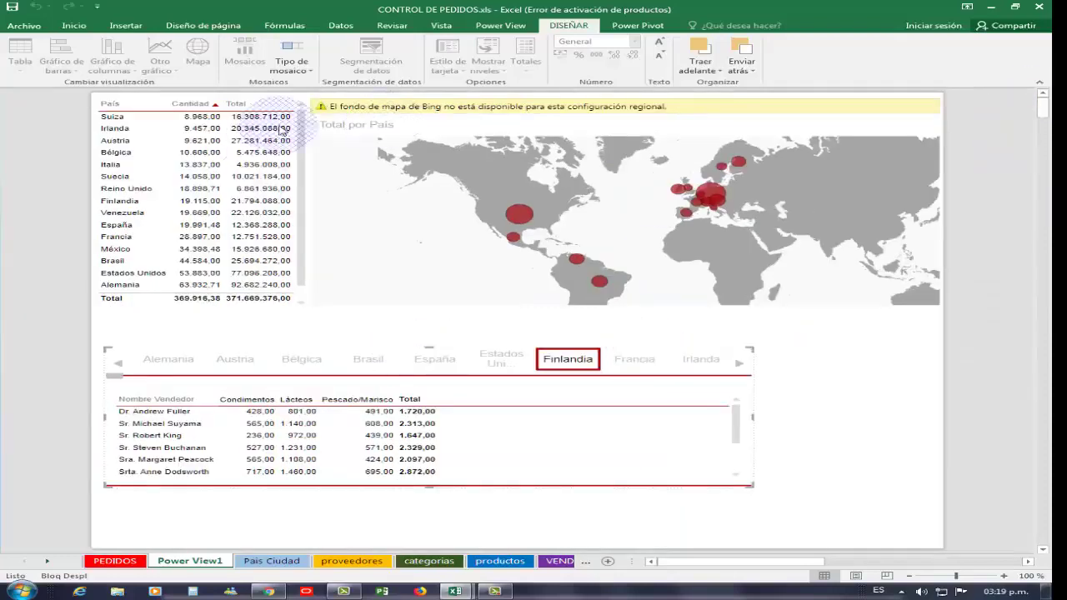
left_click(521, 401)
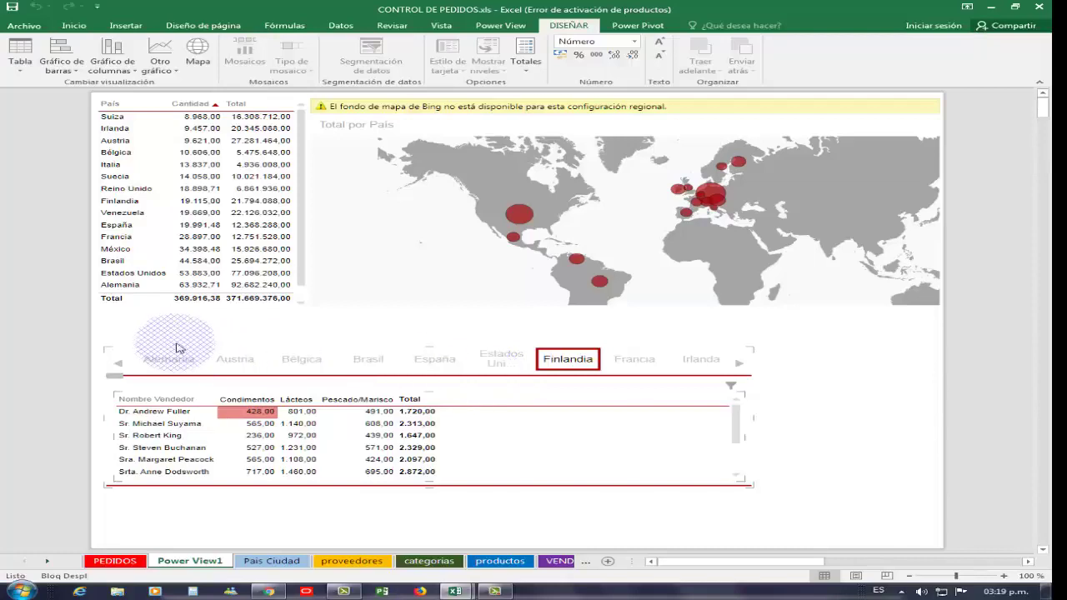
left_click_drag(194, 347, 750, 385)
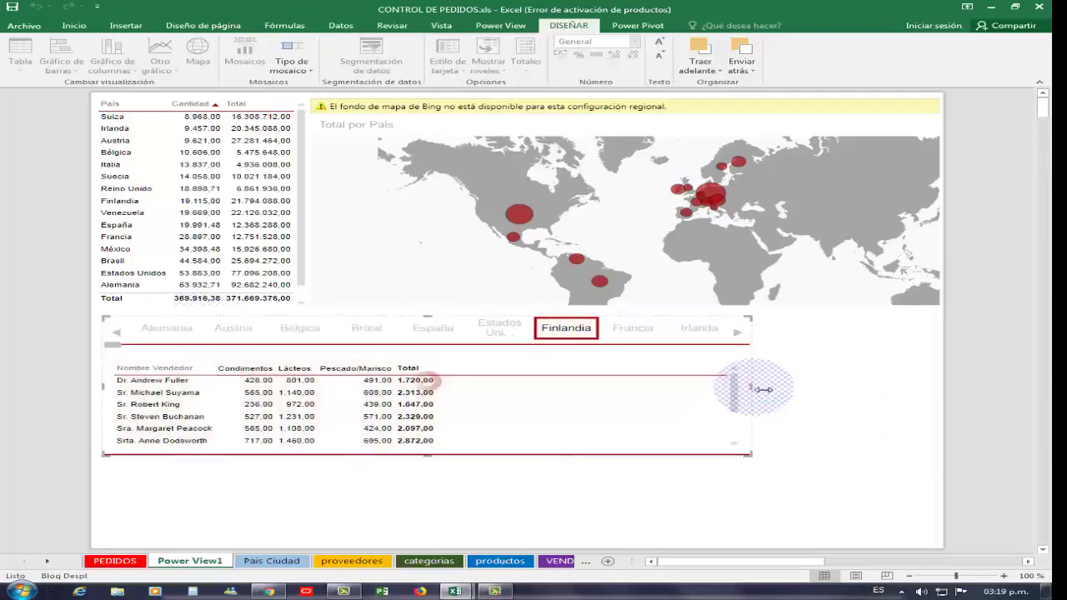
left_click_drag(881, 395, 953, 396)
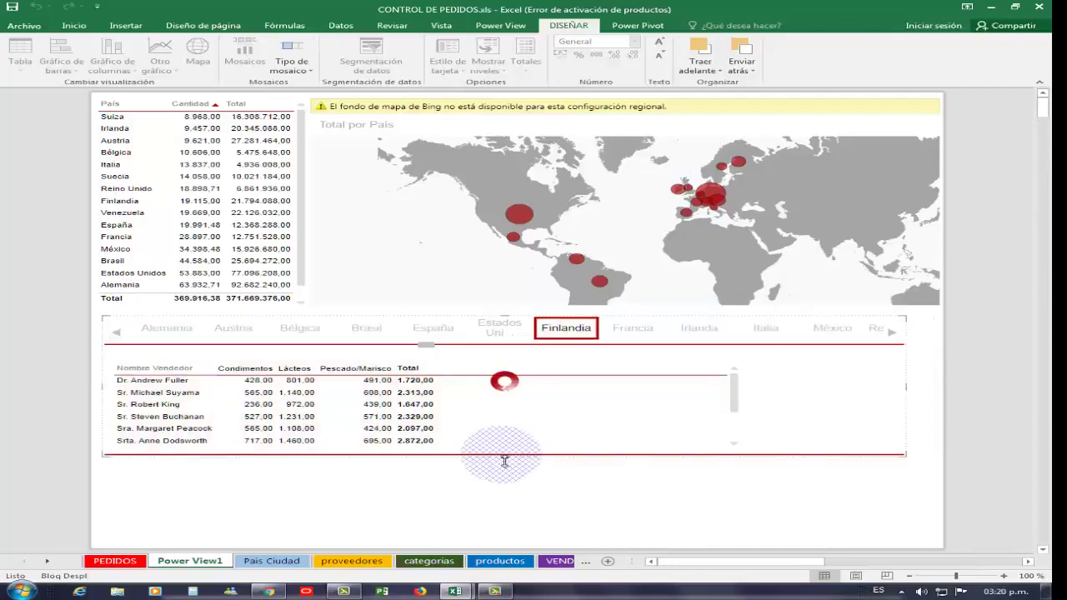
left_click_drag(504, 481, 501, 511)
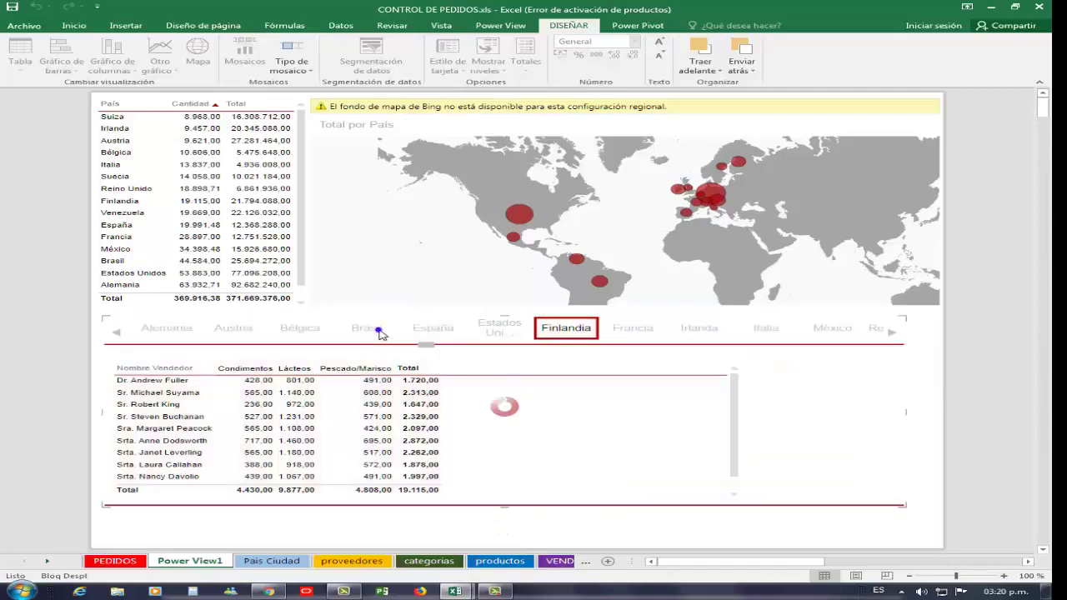
Show the Brasil tile, and set the text size of its seller matrix to 75%.
left_click(362, 331)
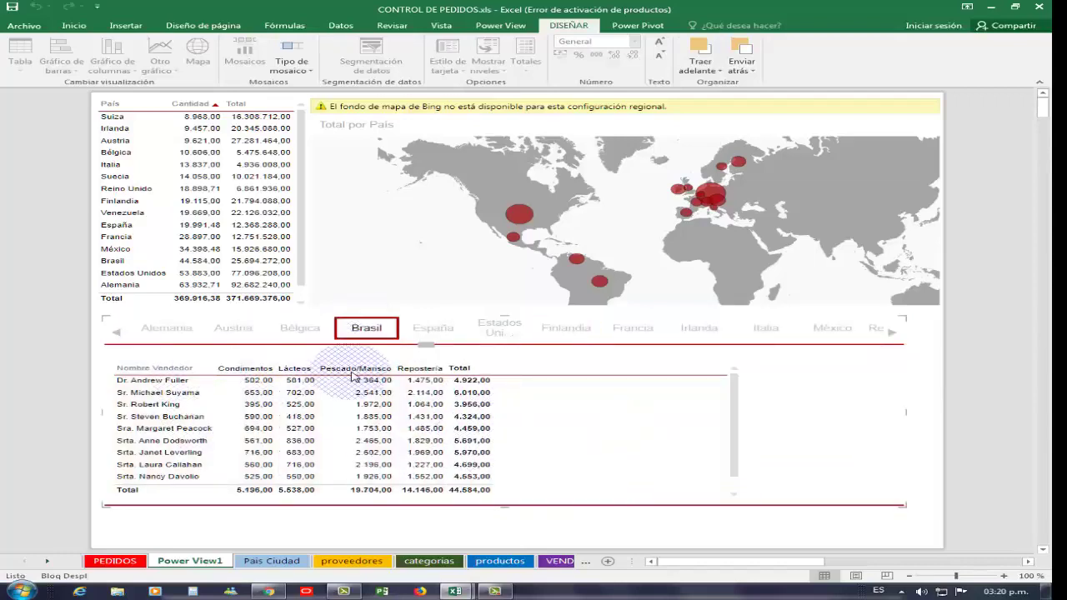
left_click(426, 393)
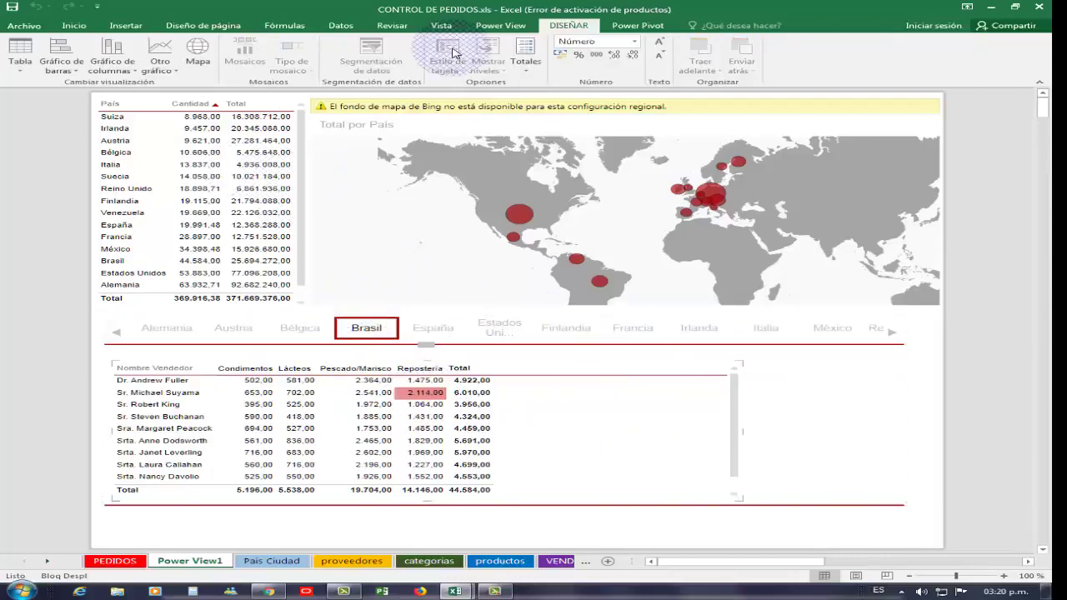
left_click(500, 25)
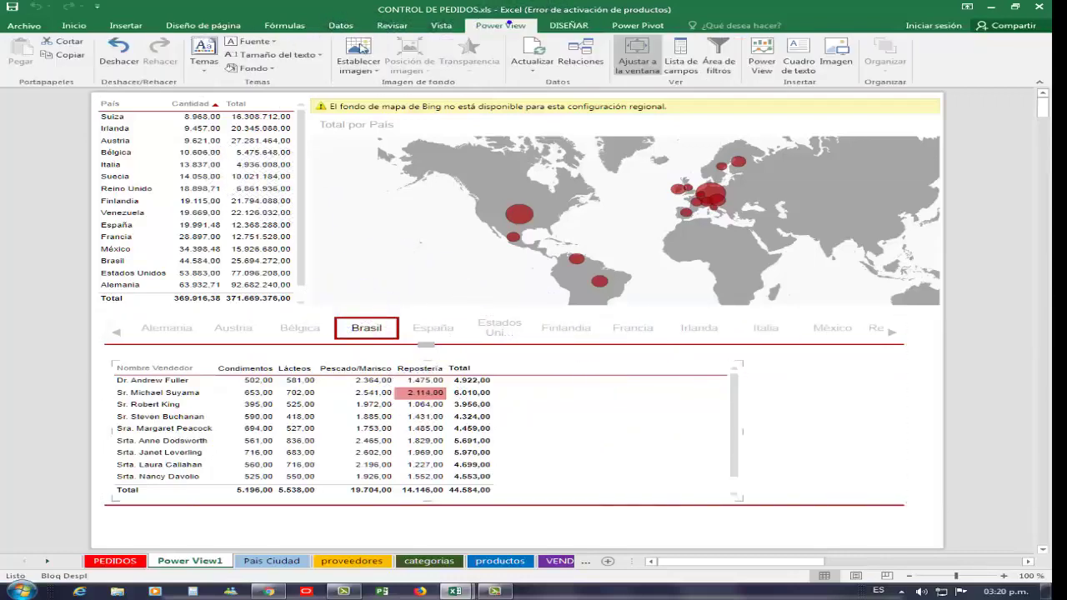
left_click(310, 56)
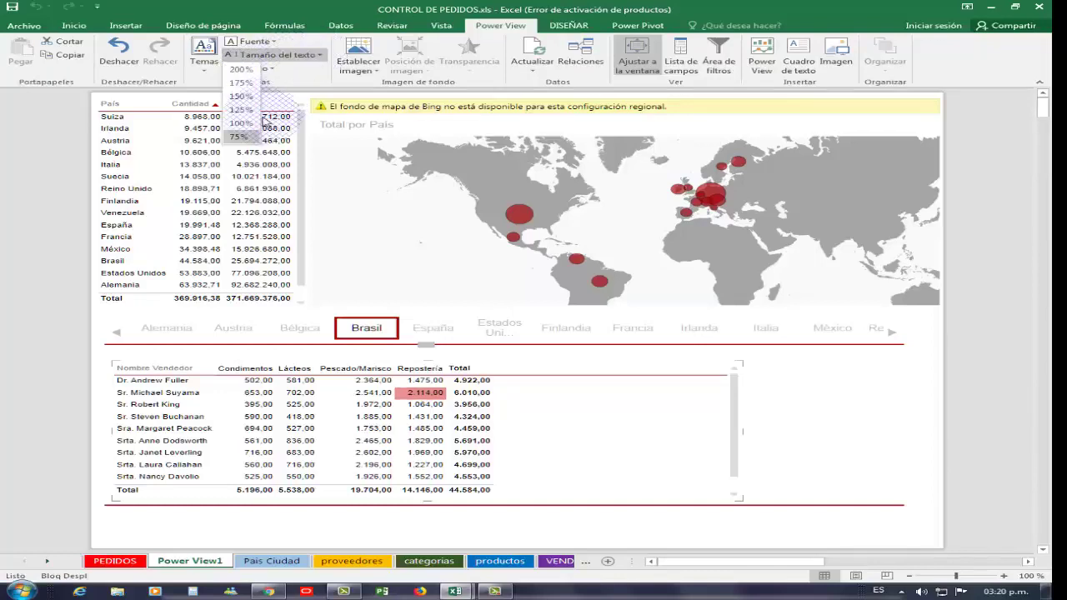
left_click(235, 140)
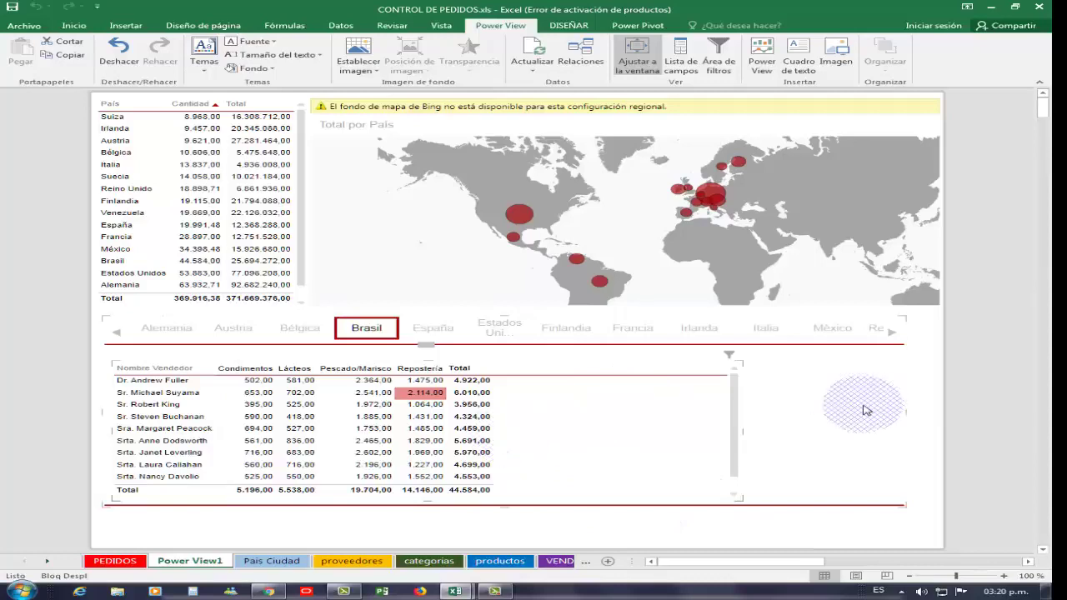
Extend the tile container slightly downward to add space below the seller matrix's Total row.
mouse_move(505, 505)
left_mouse_down()
mouse_move(505, 538)
mouse_move(503, 524)
left_mouse_up()
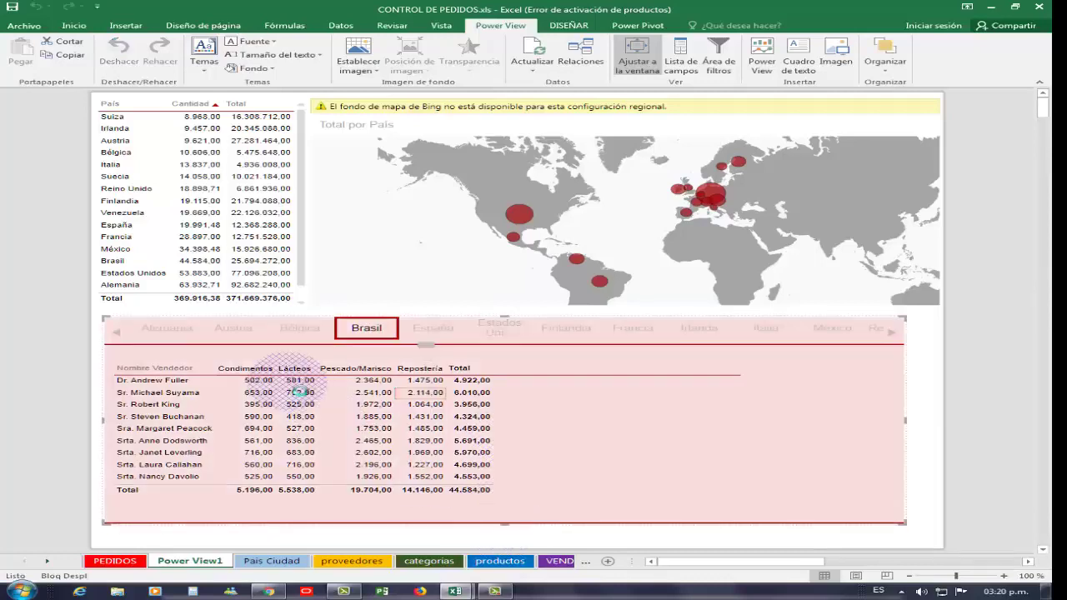
left_click(443, 353)
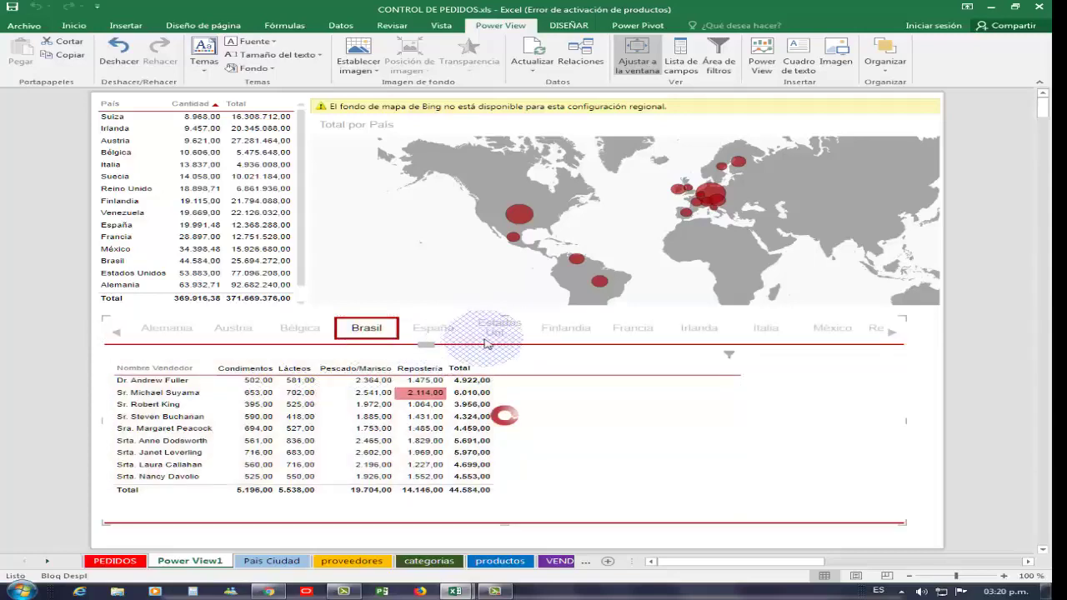
Review the seller quantities in the Austria and Venezuela tiles, and select España in the country table.
left_click(235, 328)
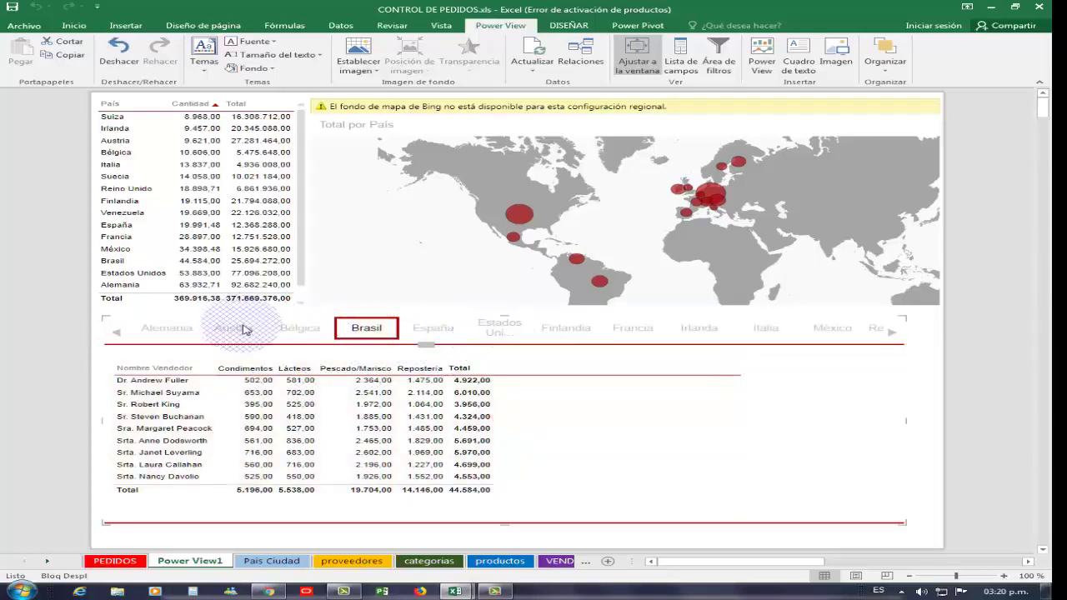
left_click(242, 330)
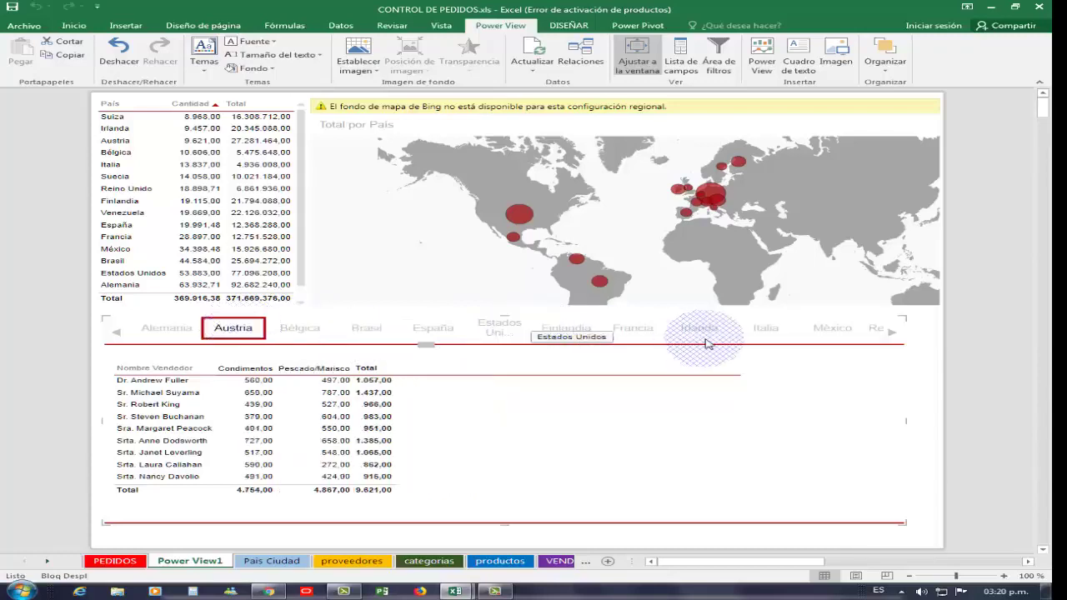
left_click(891, 331)
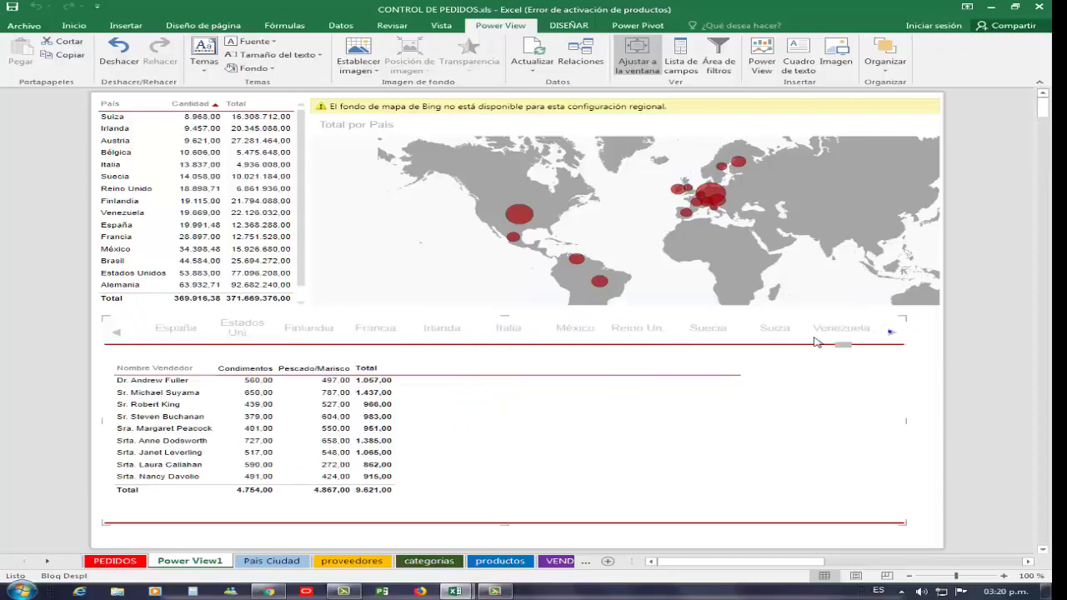
left_click(890, 332)
left_click(847, 335)
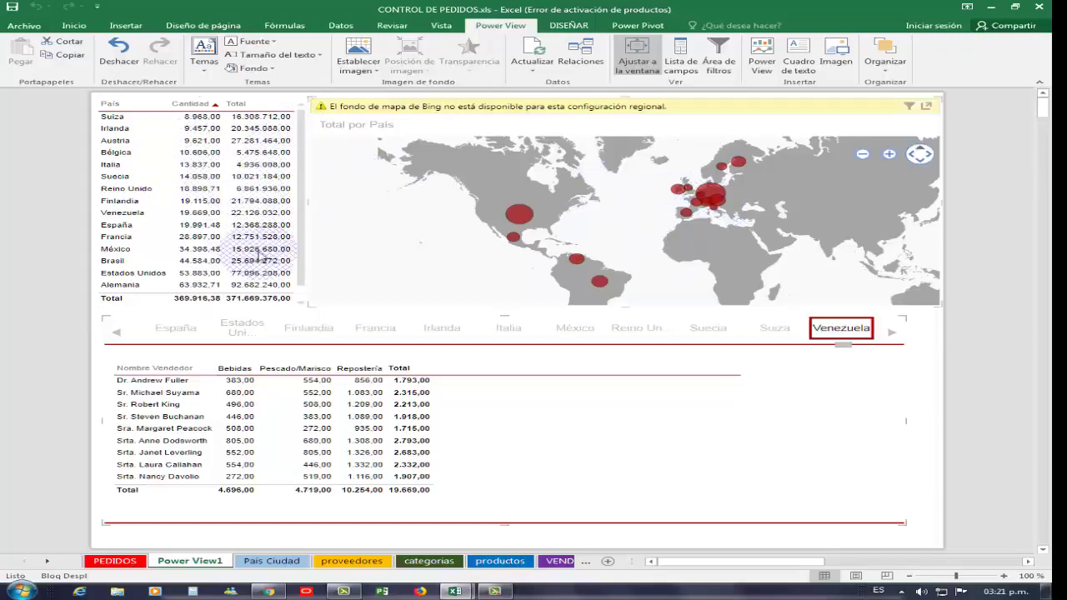
left_click(121, 225)
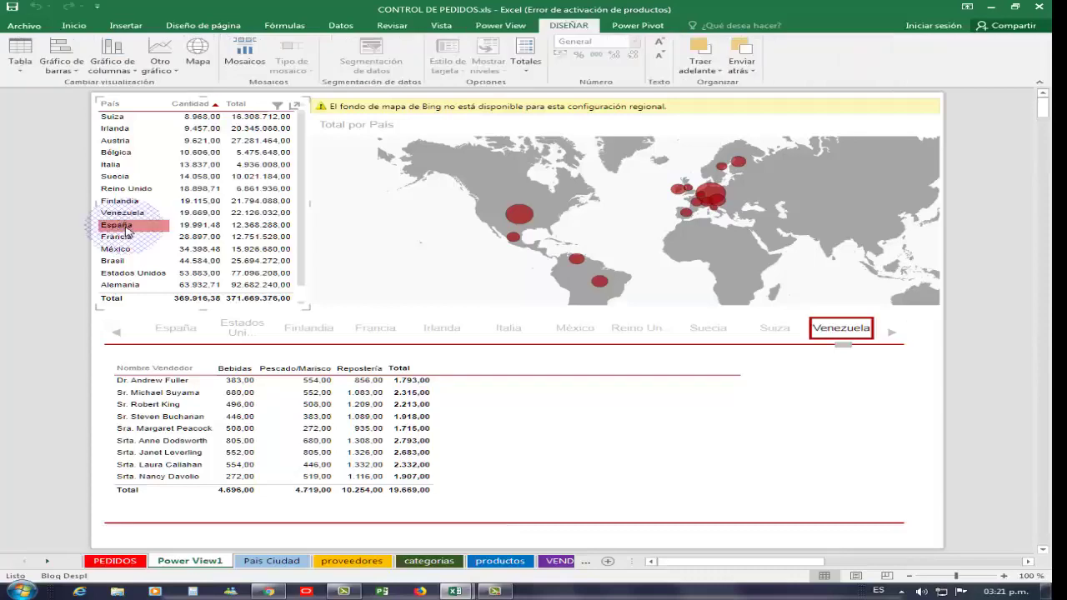